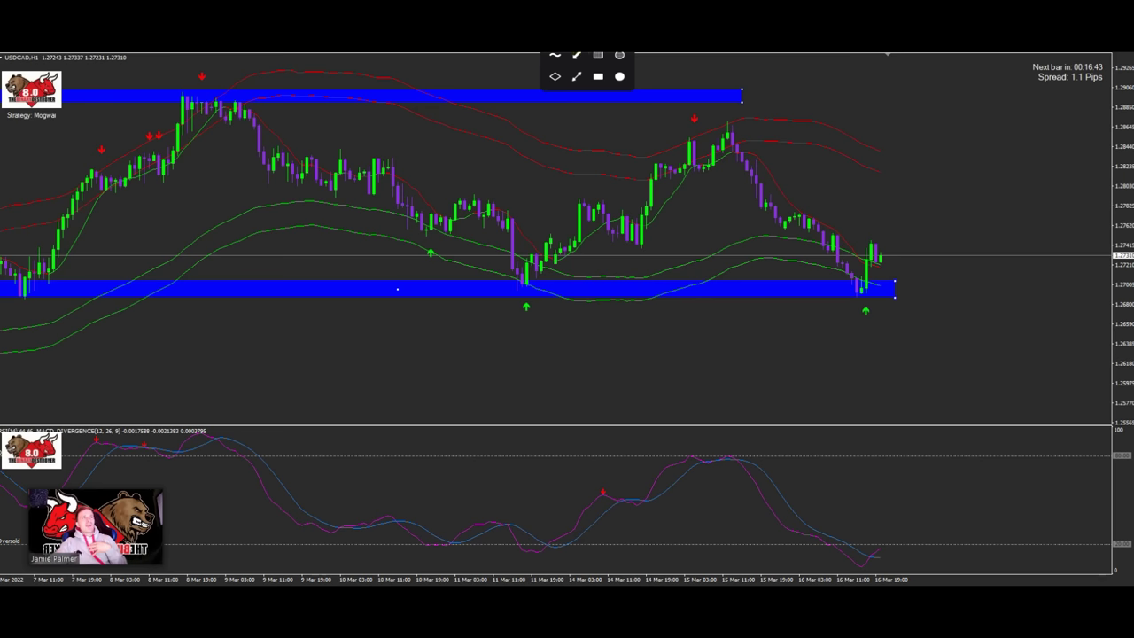
Circle the two green arrows at and below the lower blue zone on the USDCAD chart.
drag(842, 296, 883, 329)
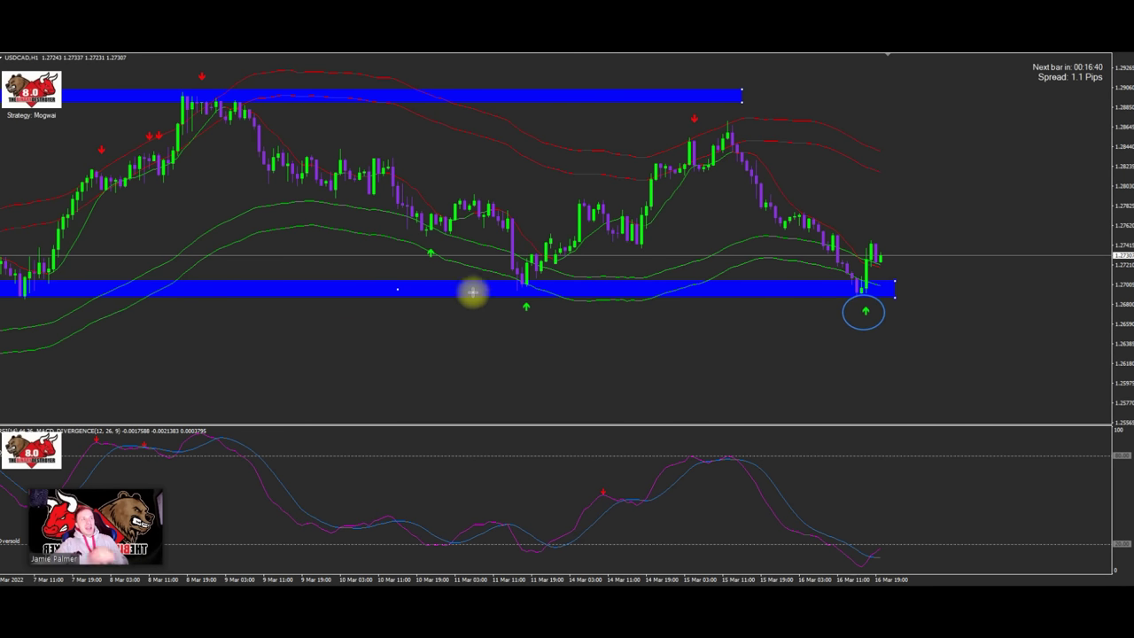
drag(503, 296, 559, 321)
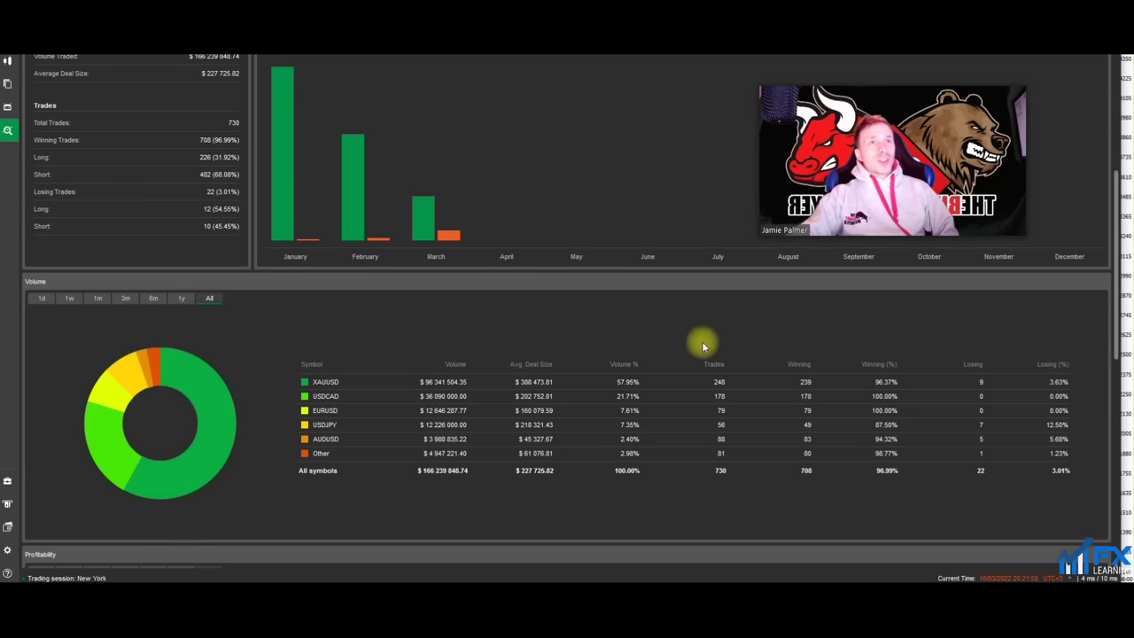
scroll(701, 341, up, 1)
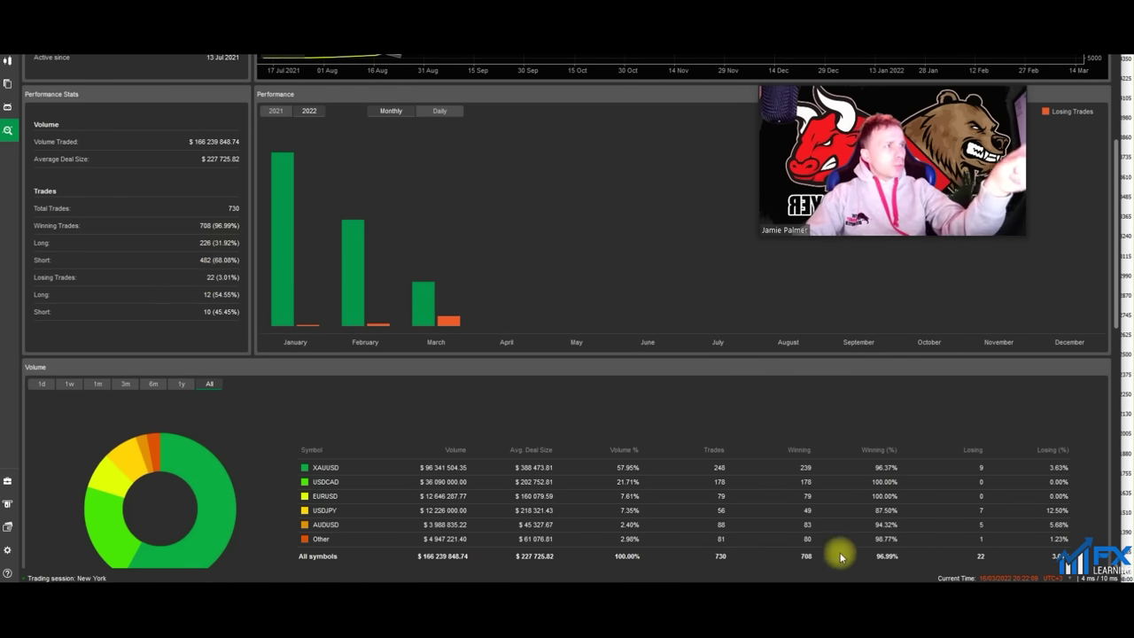
scroll(828, 549, down, 1)
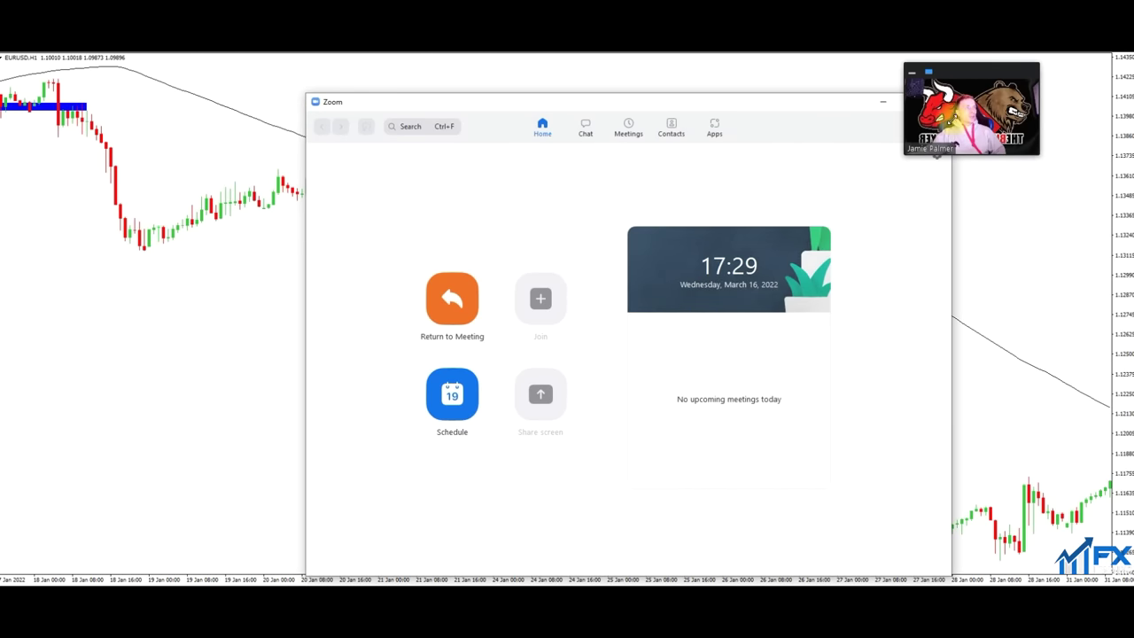
Minimize the Zoom home window so the EURUSD chart is uncovered.
click(883, 101)
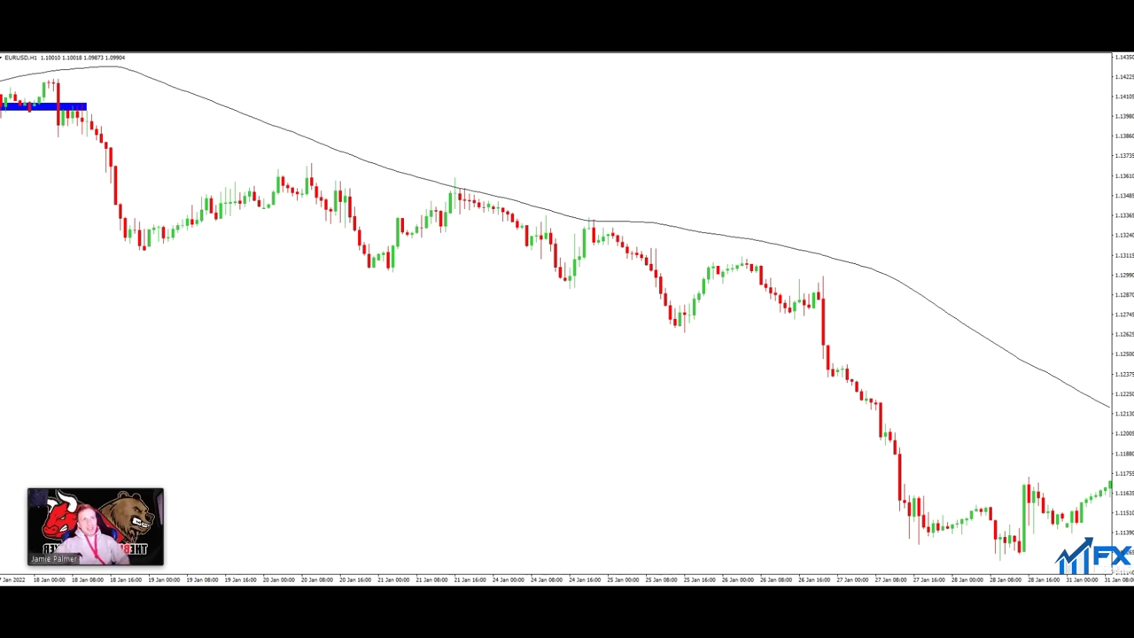
Delete the old blue rectangle zone from the EURUSD chart.
scroll(467, 325, left, 10)
double_click(684, 274)
right_click(687, 280)
click(714, 322)
Scroll and pan the EURUSD chart back to the earlier February dates.
scroll(531, 270, left, 5)
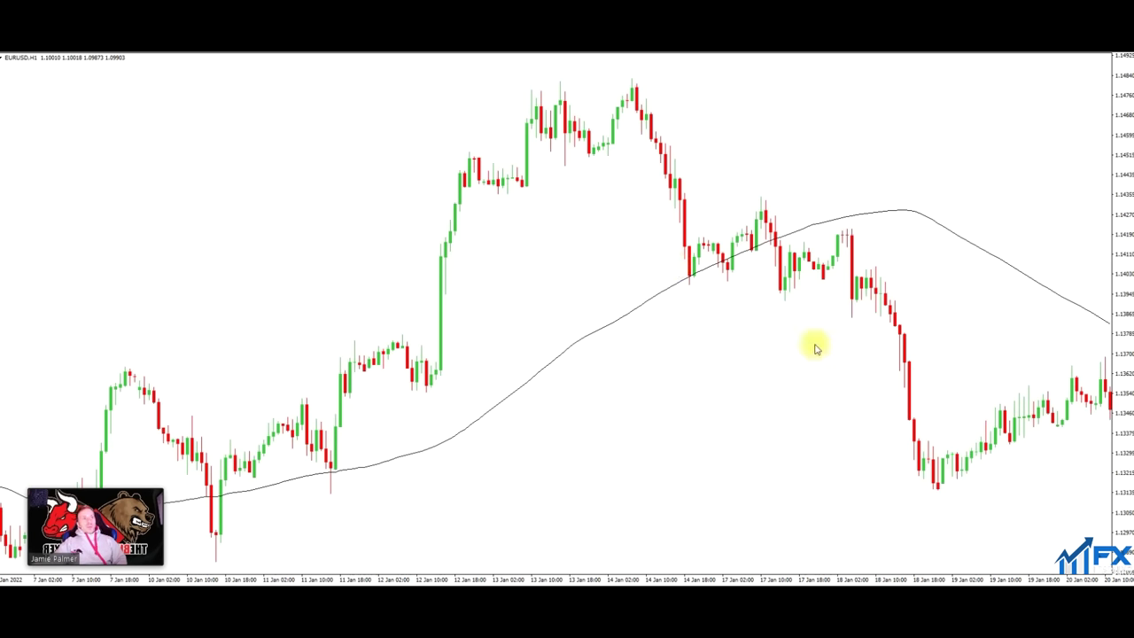
scroll(797, 341, right, 5)
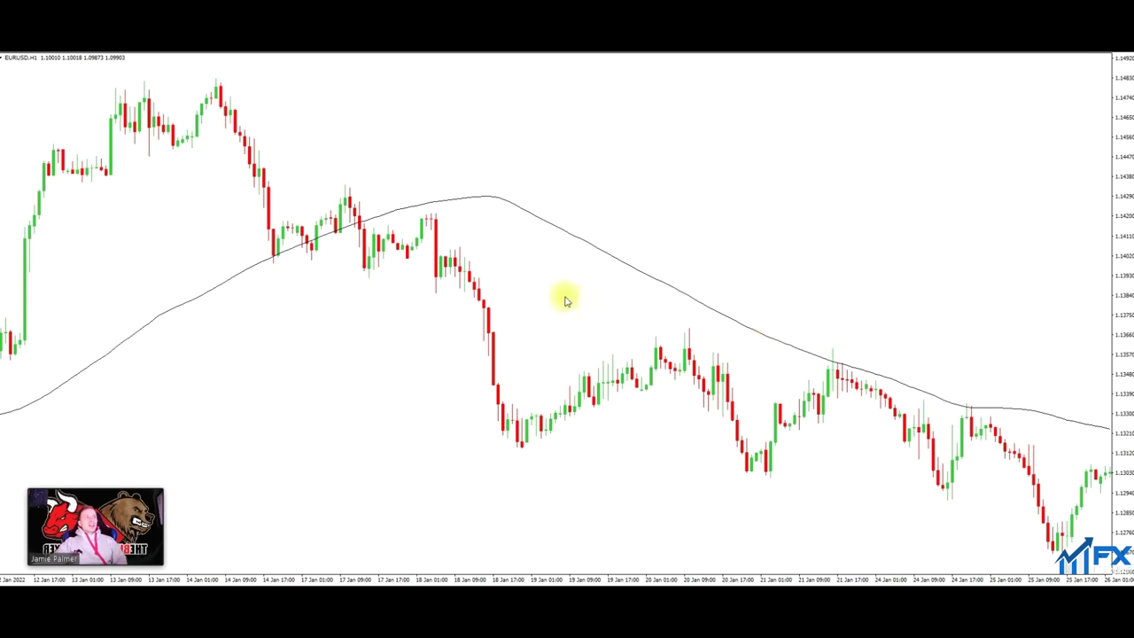
scroll(376, 337, right, 3)
scroll(957, 349, right, 10)
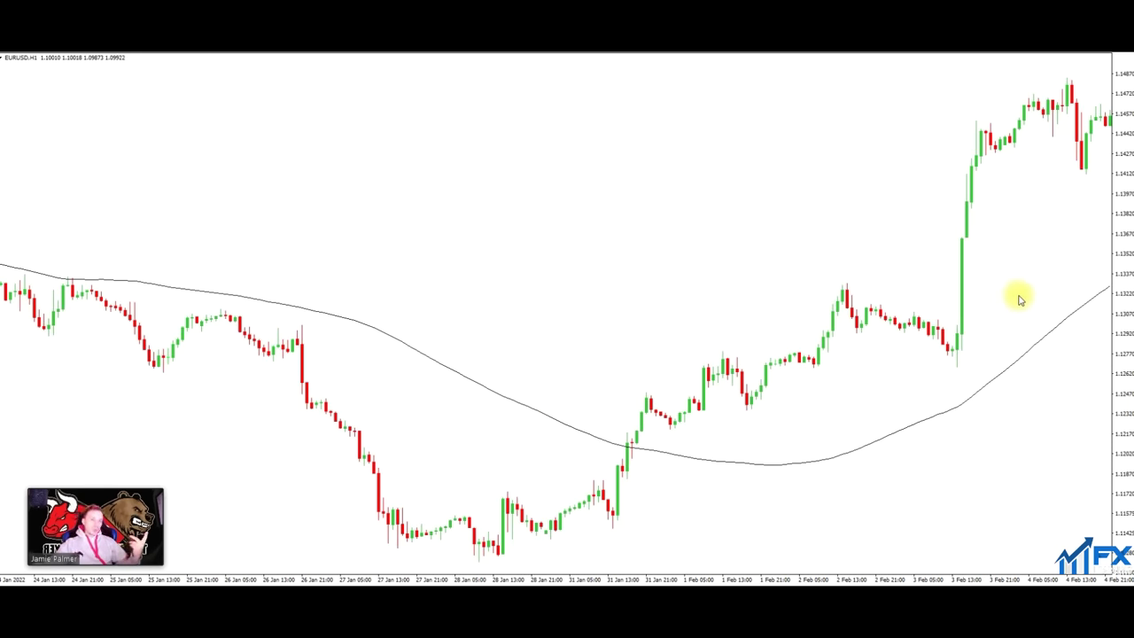
scroll(1015, 296, right, 10)
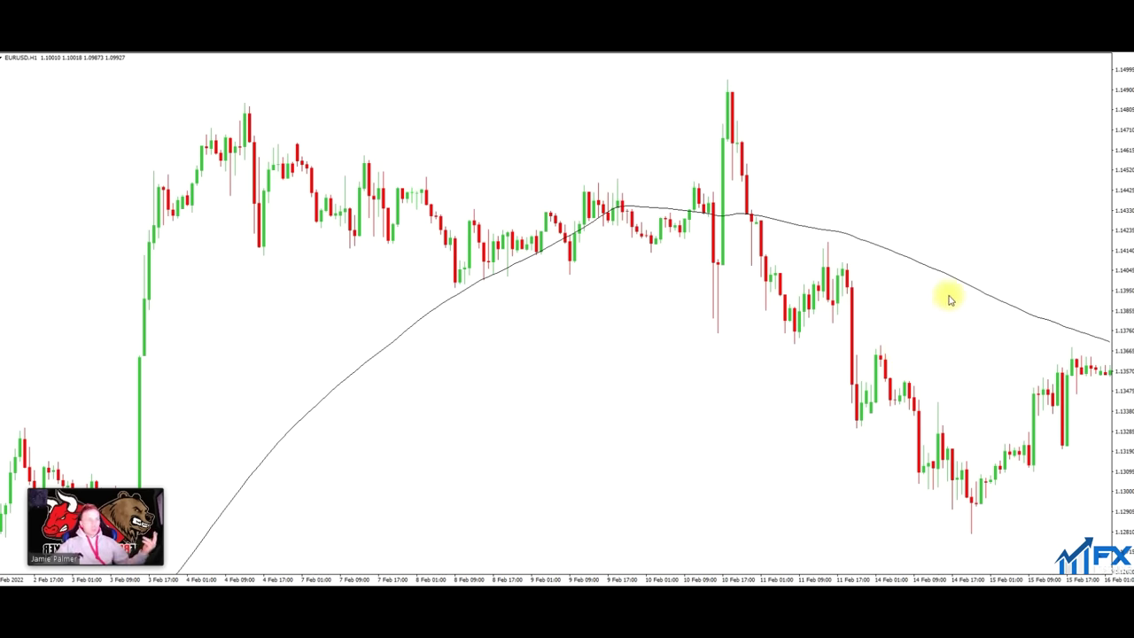
drag(451, 223, 168, 323)
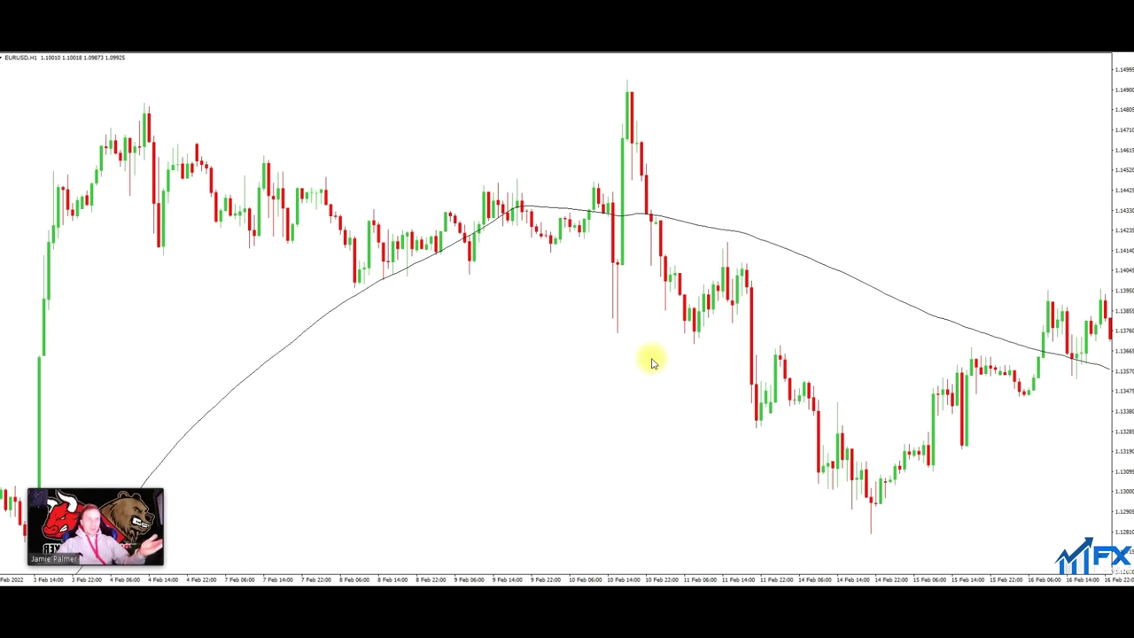
scroll(479, 331, up, 5)
scroll(479, 331, up, 15)
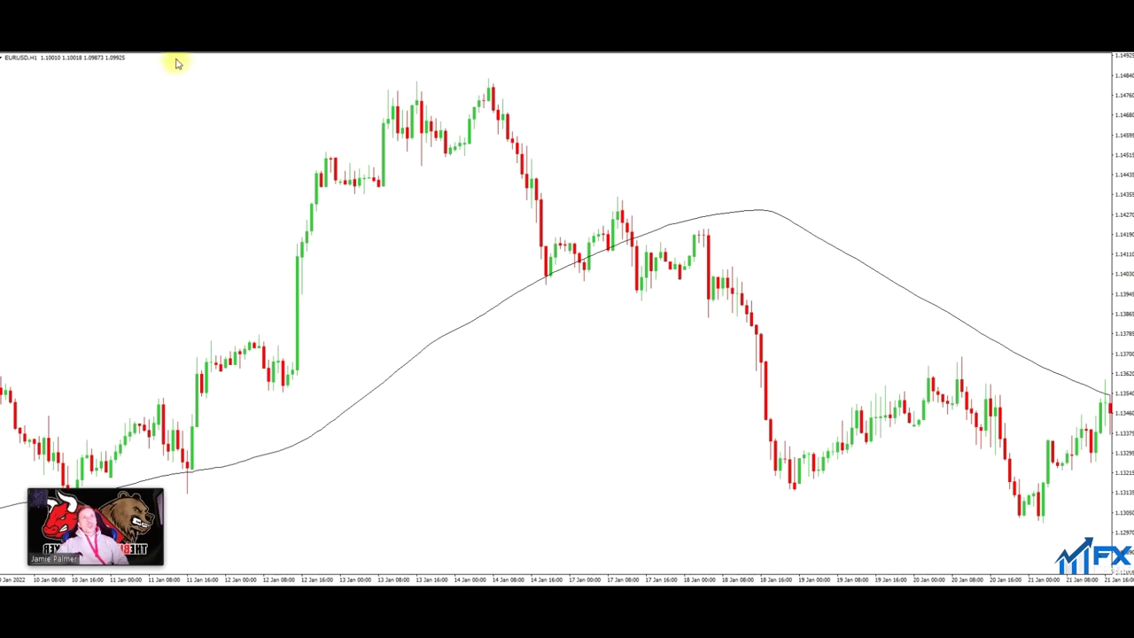
click(71, 27)
Draw a blue rectangle zone across the mid-January lows.
mouse_move(116, 101)
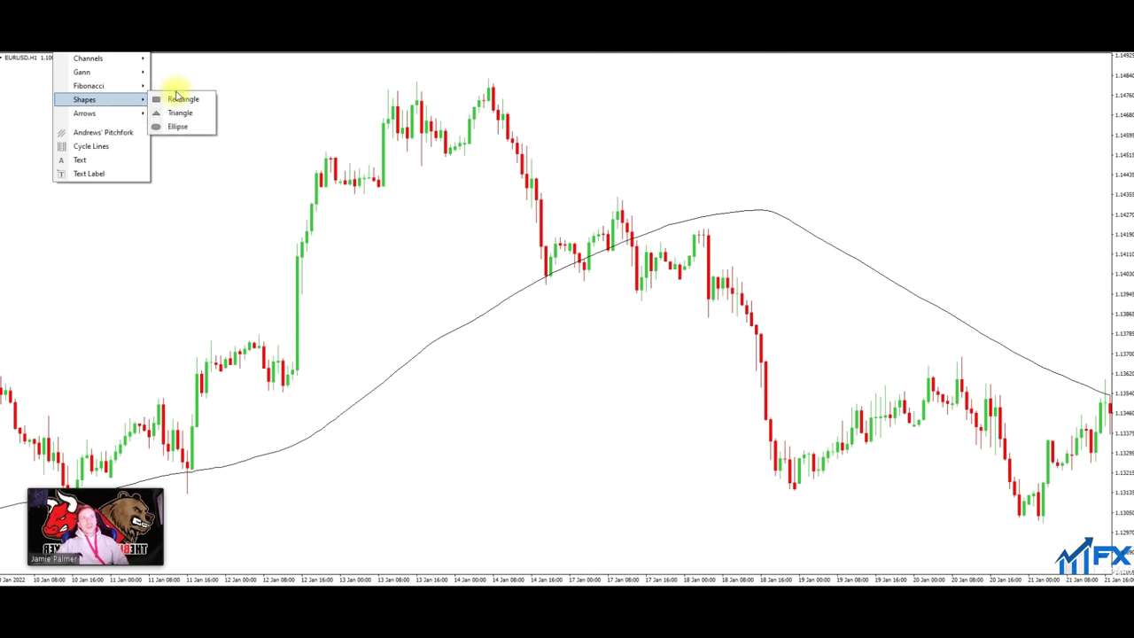
click(180, 97)
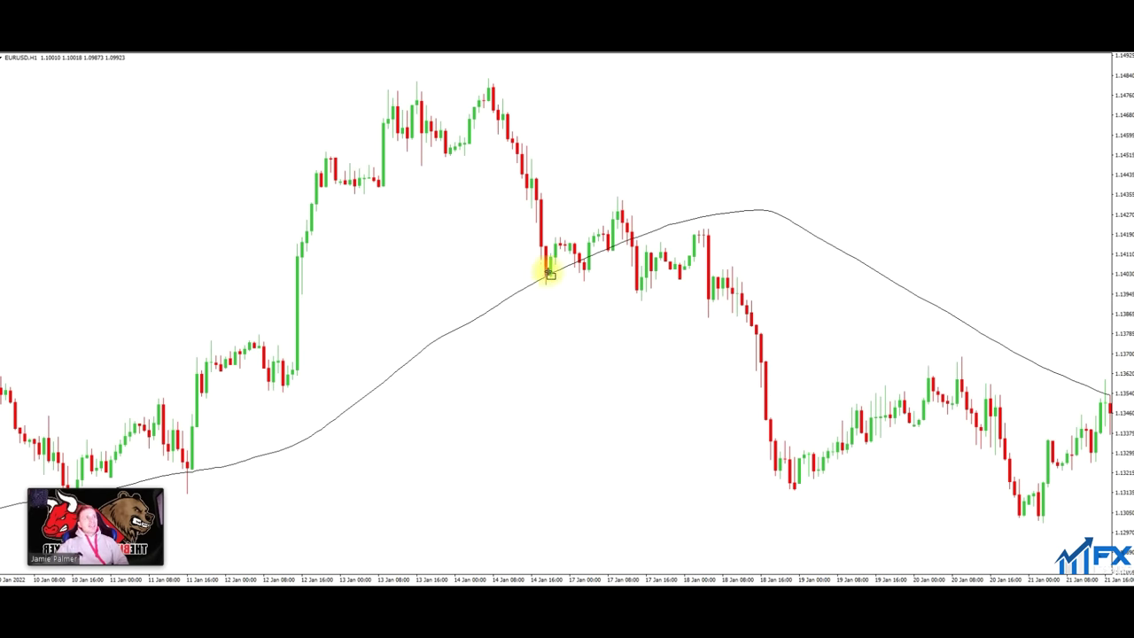
drag(548, 276, 735, 283)
scroll(549, 372, down, 3)
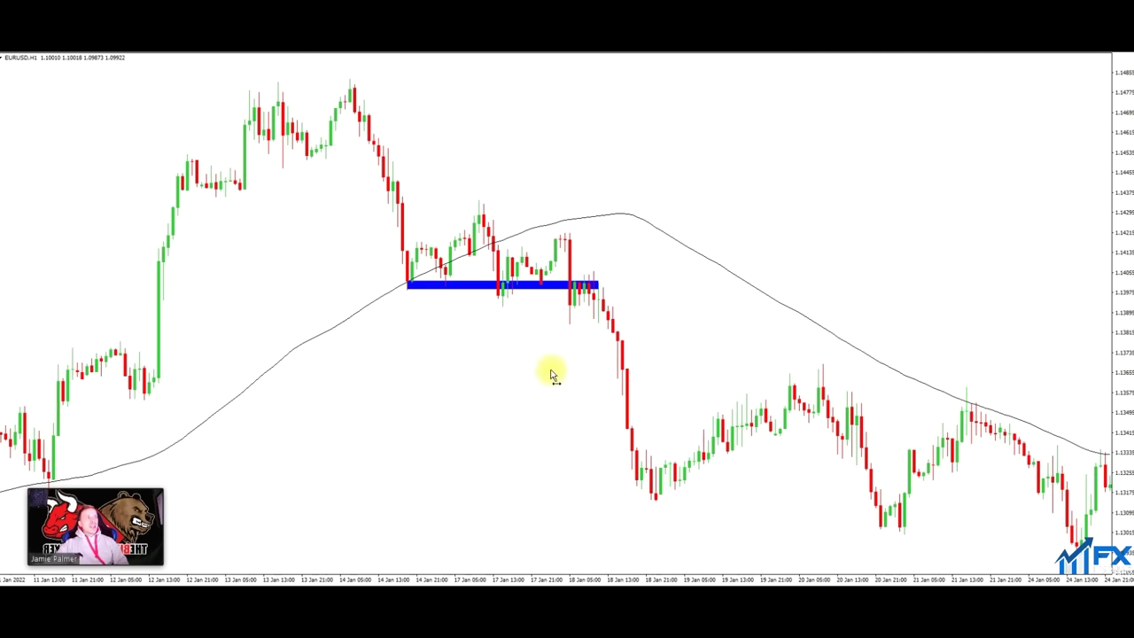
Draw a second rectangle zone around the 20–21 Jan highs, extended left to earlier candles.
click(66, 11)
mouse_move(116, 99)
click(172, 101)
drag(791, 387, 976, 409)
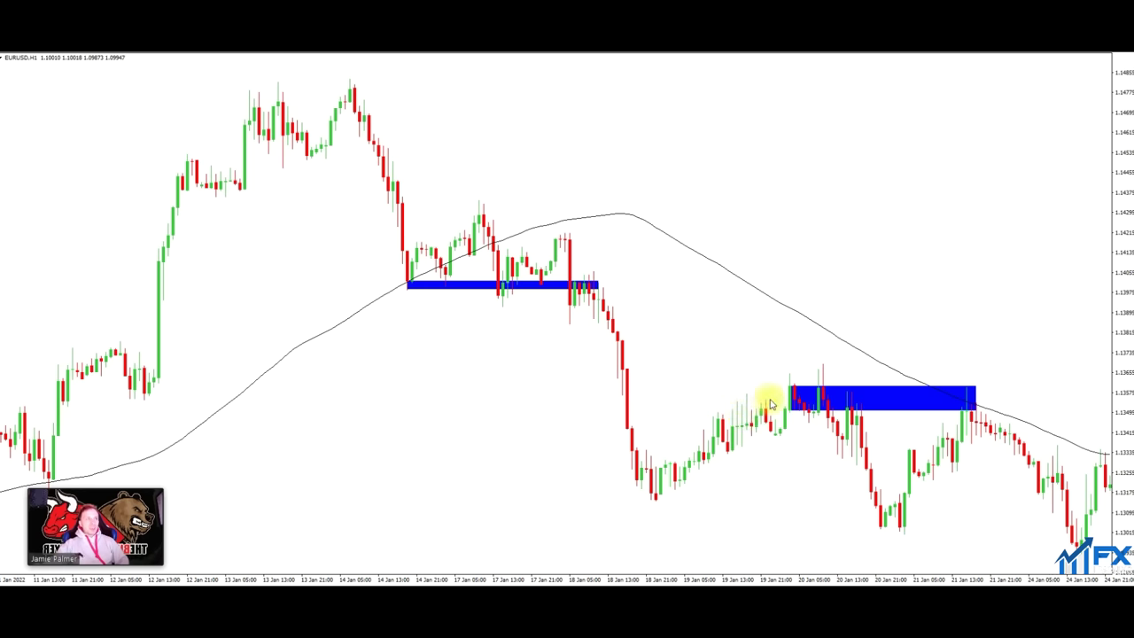
drag(779, 410, 718, 398)
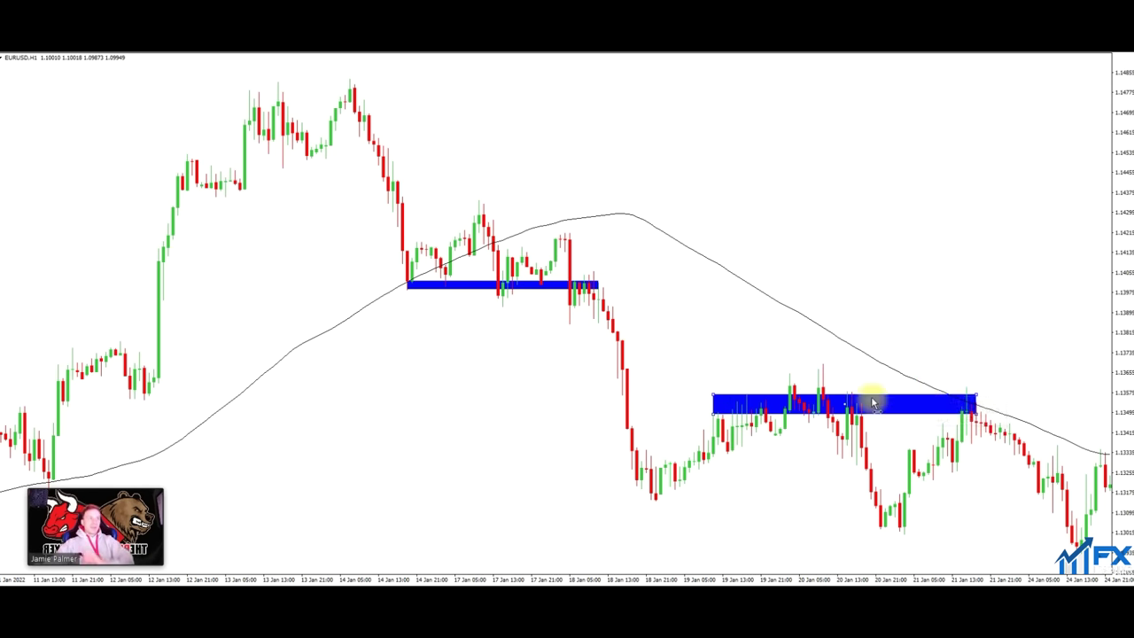
scroll(872, 404, right, 4)
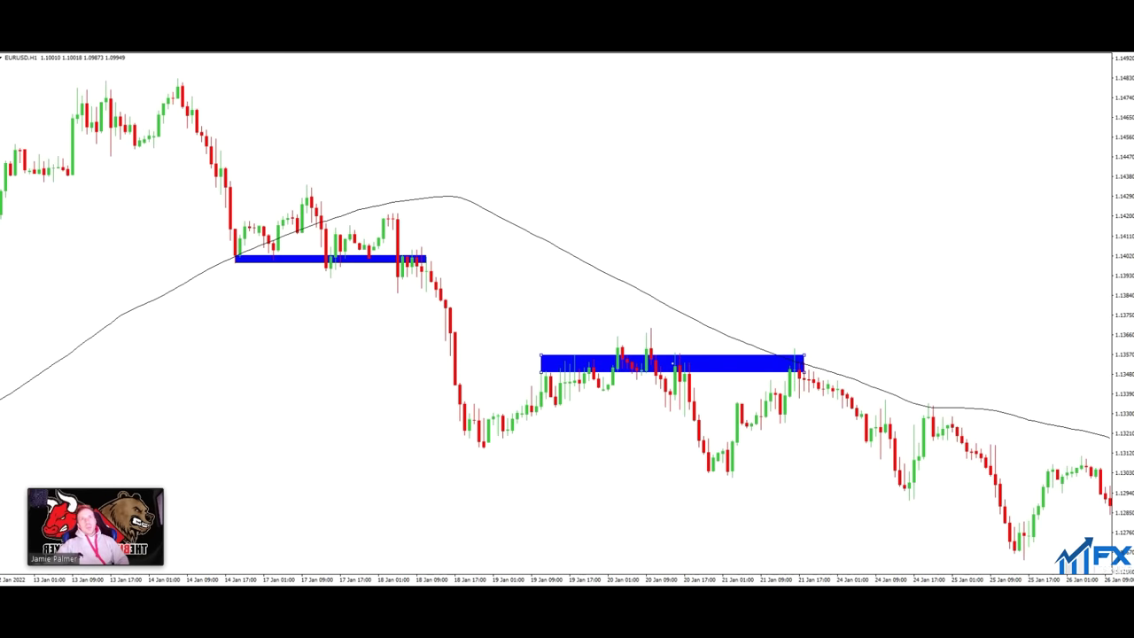
Draw a rectangle zone around the 1.1330 level.
click(71, 44)
mouse_move(111, 96)
click(177, 96)
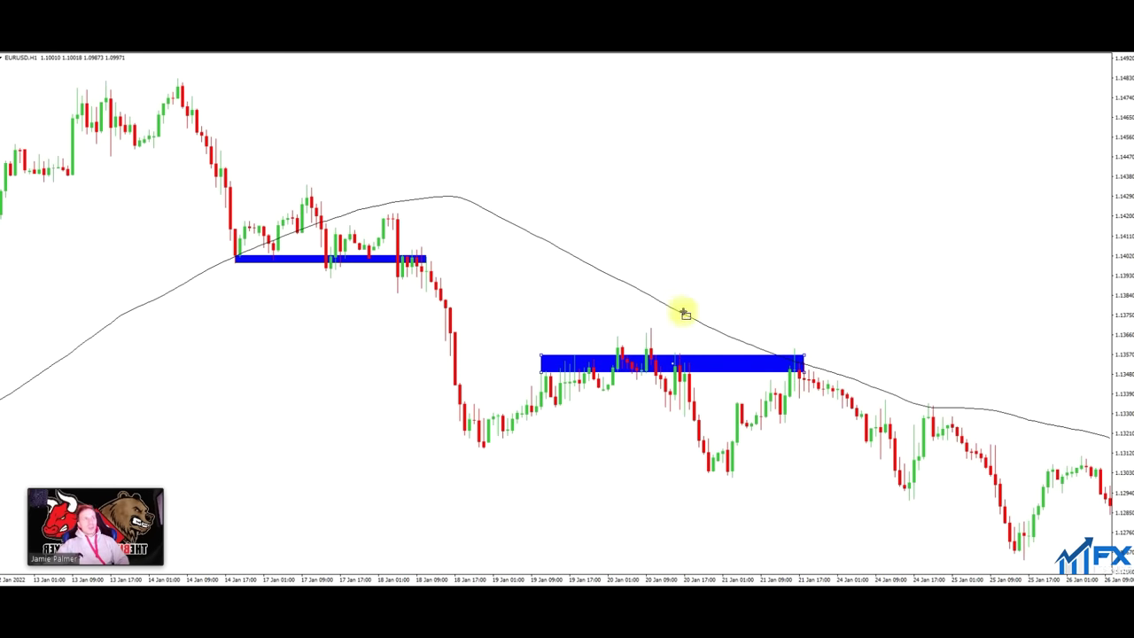
drag(946, 408, 656, 418)
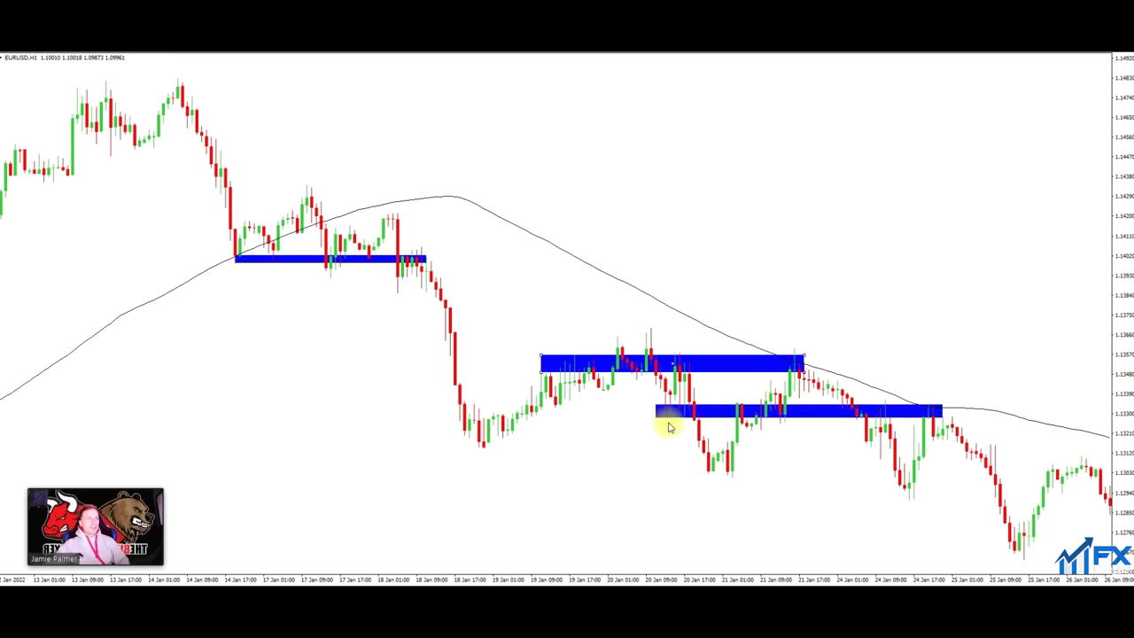
scroll(668, 427, down, 5)
Draw a rectangle zone spanning 24 to 26 Jan.
click(66, 40)
mouse_move(124, 99)
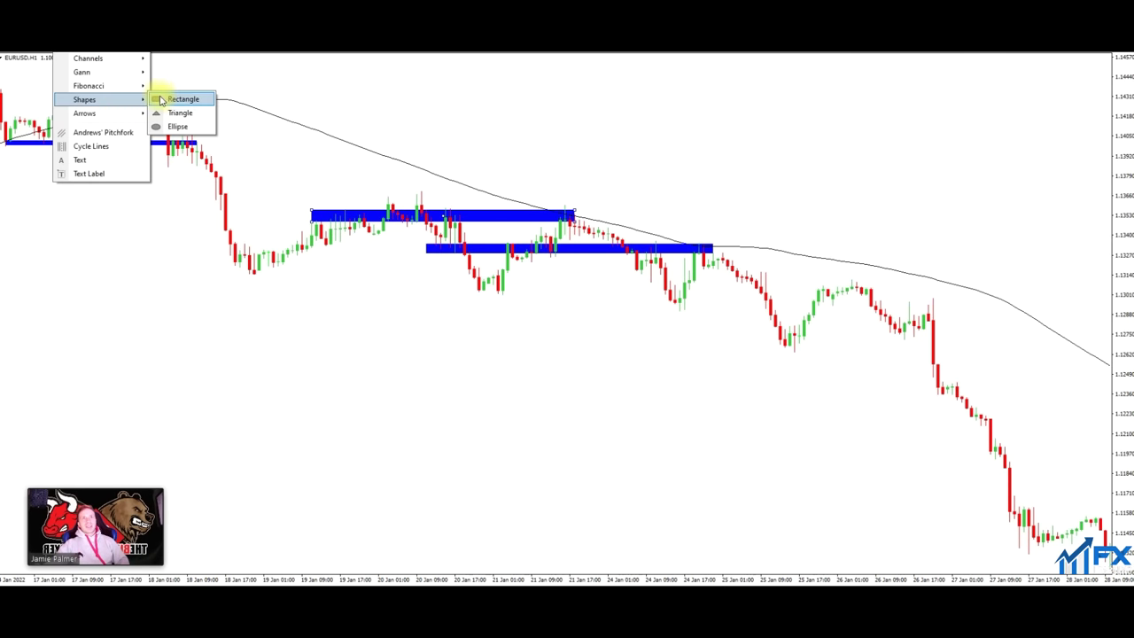
click(159, 101)
drag(652, 286, 924, 295)
scroll(1083, 361, up, 12)
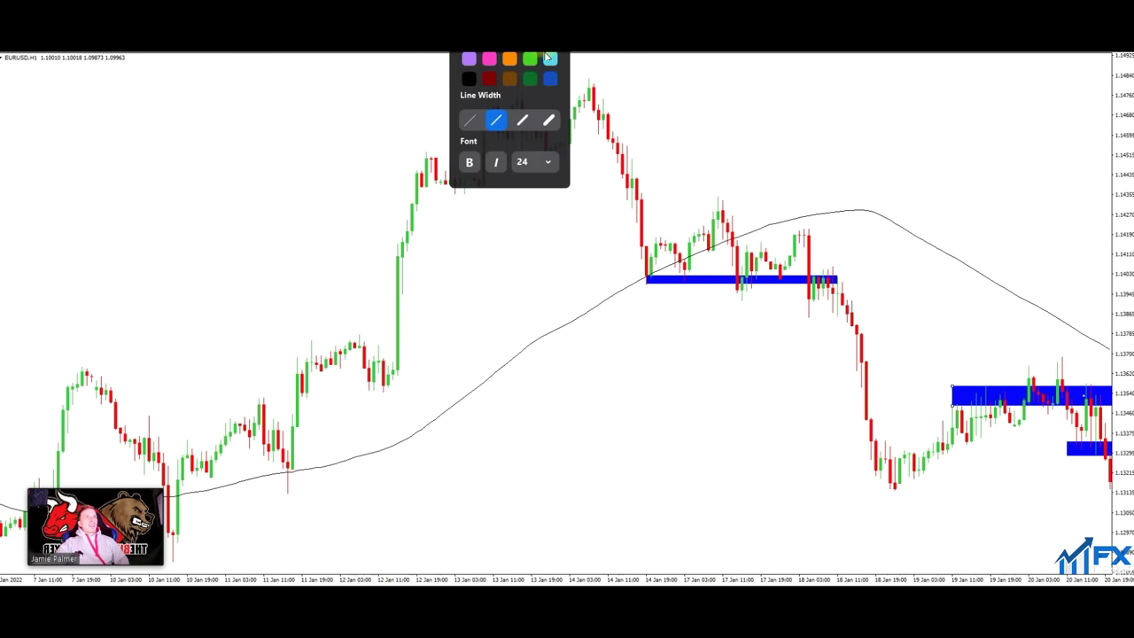
click(580, 468)
drag(580, 468, 578, 352)
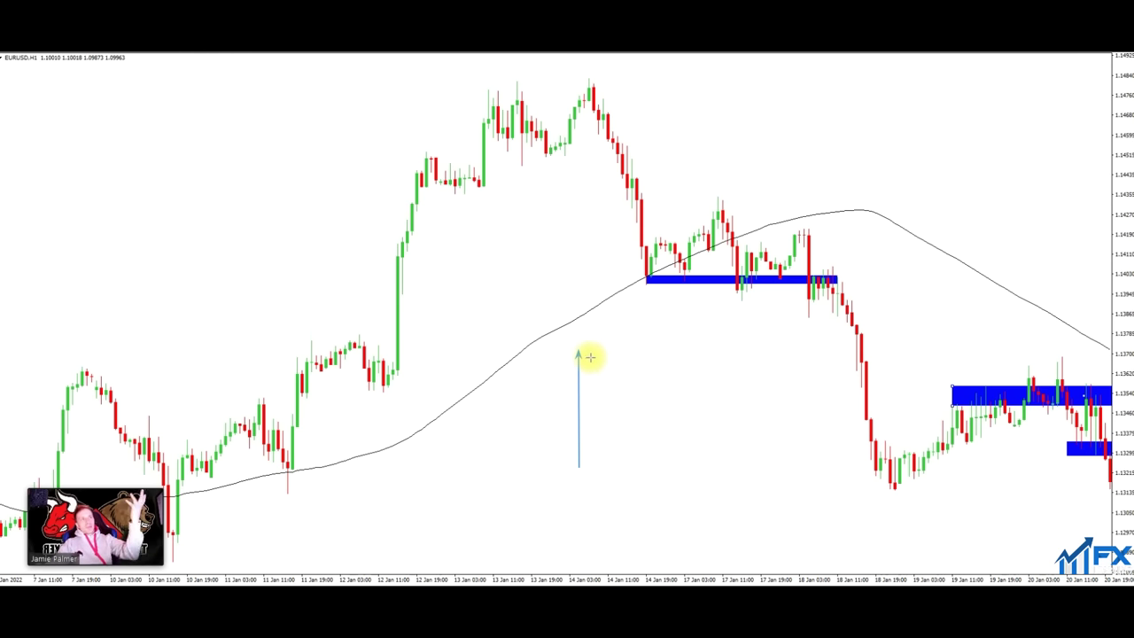
drag(787, 140, 829, 233)
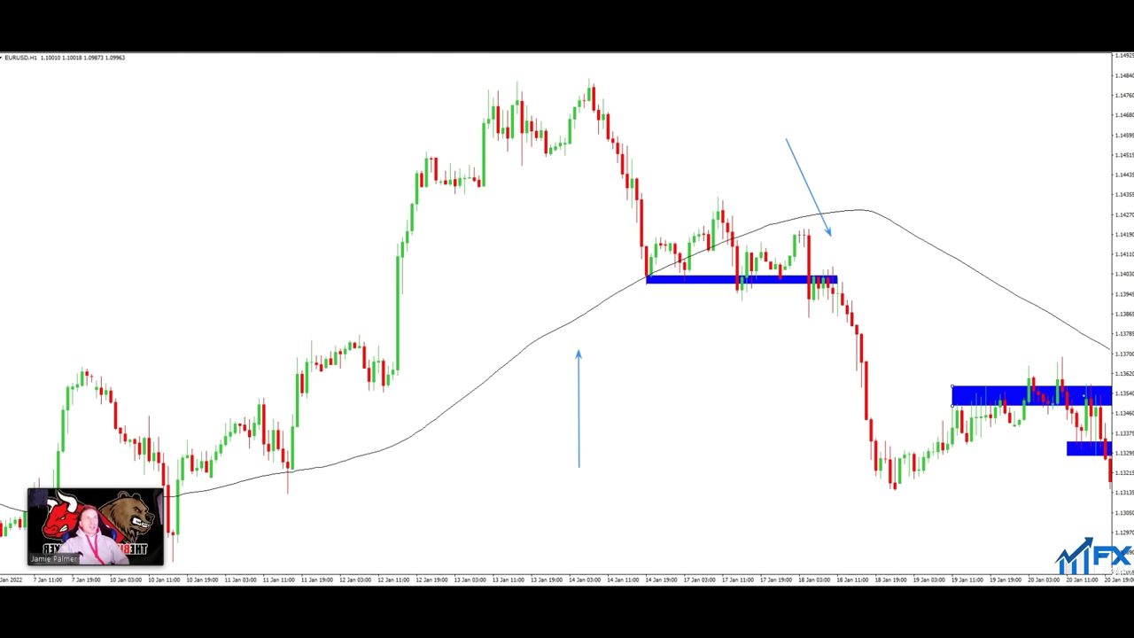
click(603, 64)
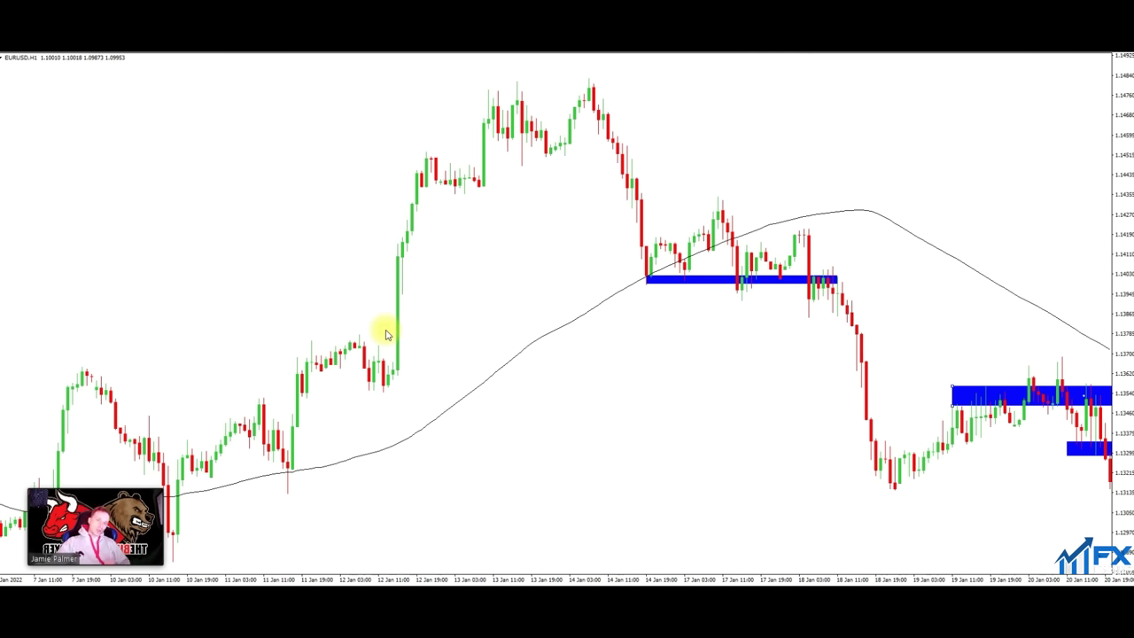
Move the EURUSD chart forward to later candles and the lower zone near 24 Jan.
drag(545, 470, 446, 476)
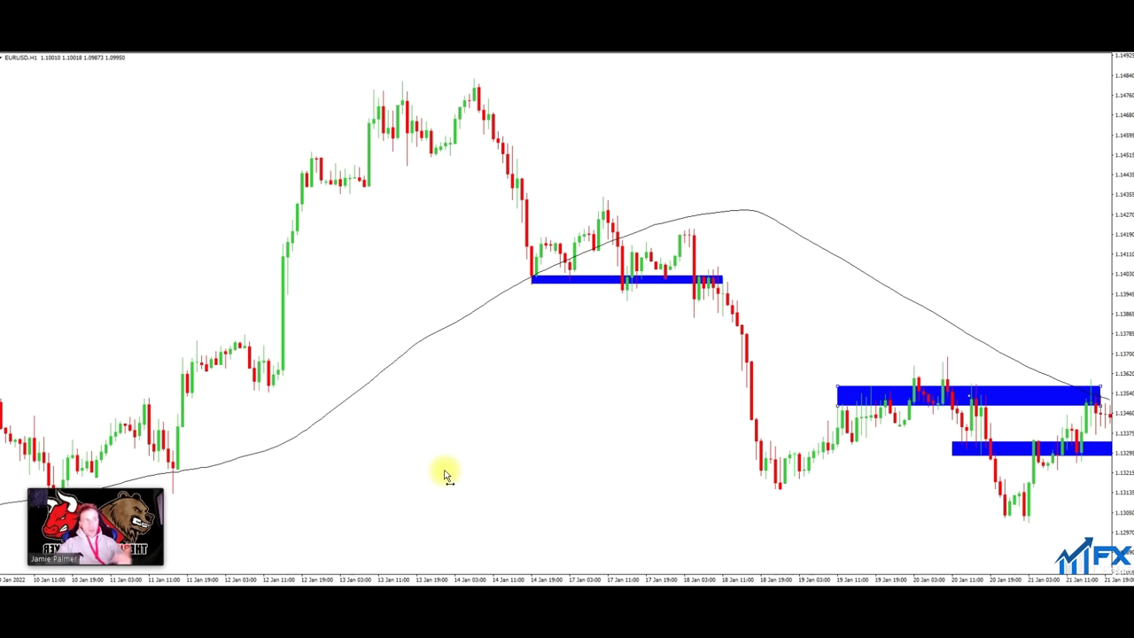
scroll(445, 476, right, 5)
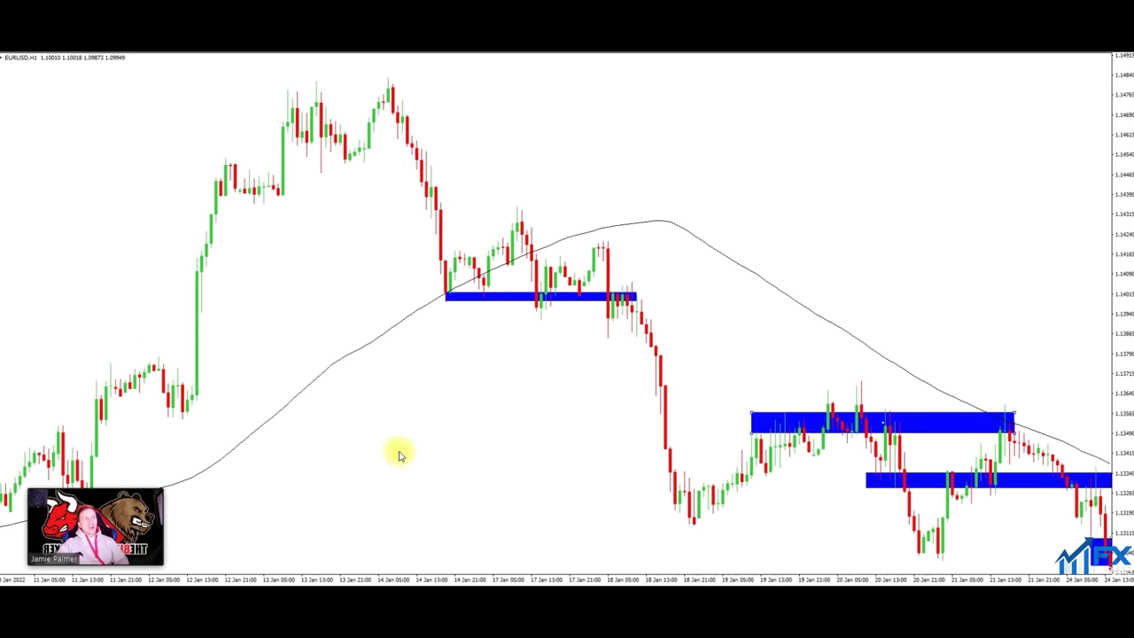
scroll(524, 439, right, 1)
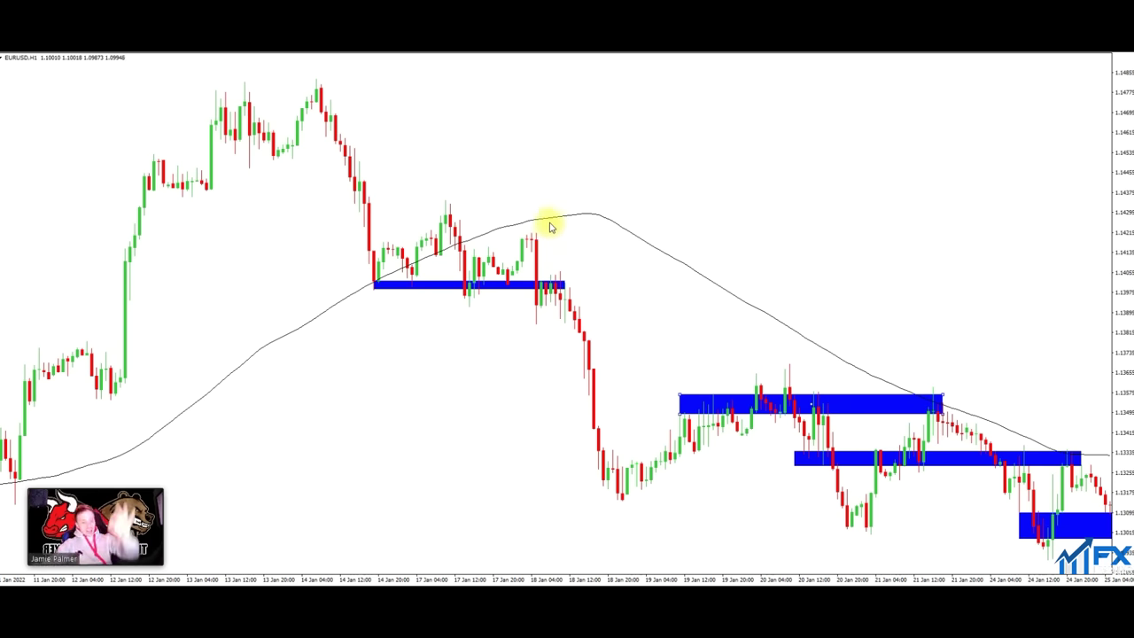
scroll(464, 463, down, 3)
Draw an arrow up toward the upper zone and circle the 20, 18, 17 Jan swing points and the peak above it.
mouse_move(336, 71)
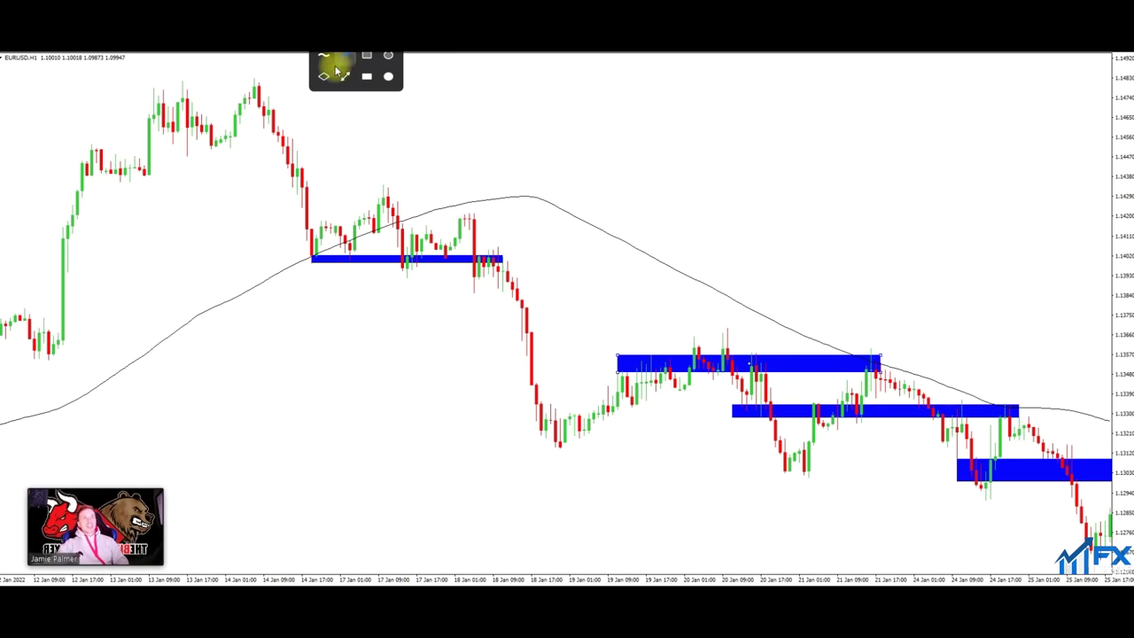
scroll(375, 367, down, 4)
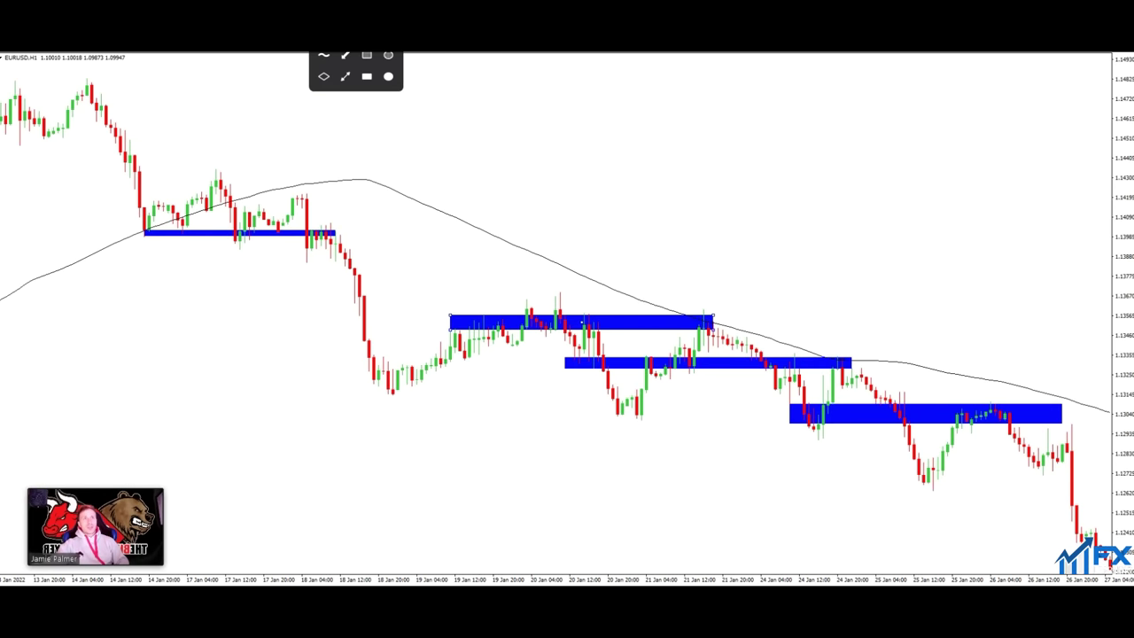
click(346, 56)
mouse_move(389, 472)
mouse_down()
mouse_move(531, 331)
mouse_move(635, 433)
mouse_up()
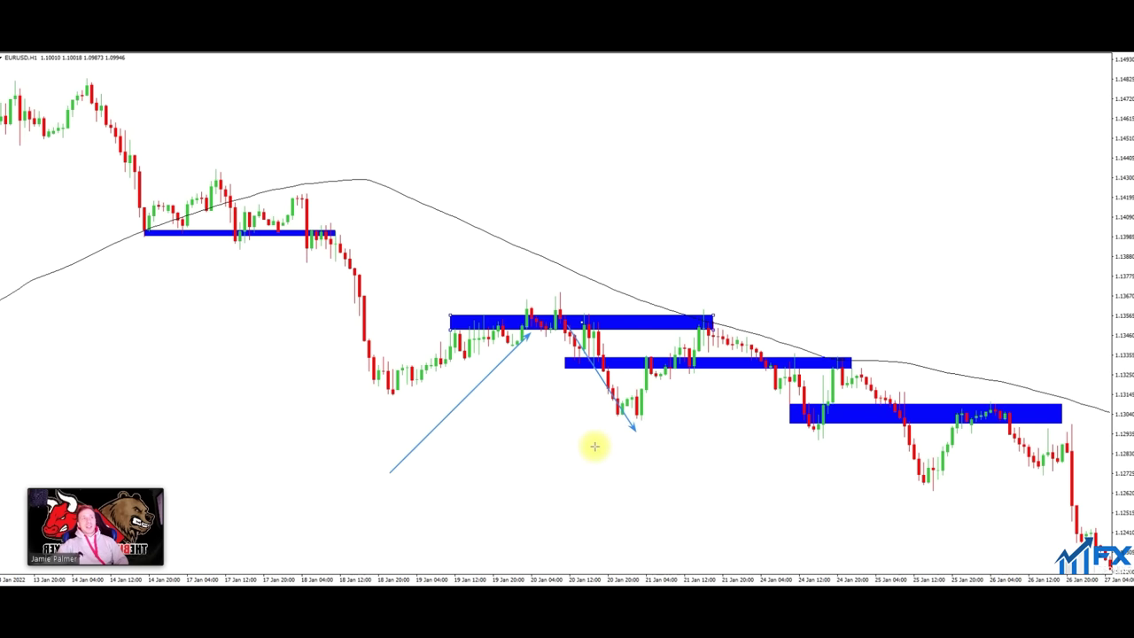
drag(625, 418, 676, 450)
drag(362, 367, 404, 399)
drag(282, 189, 323, 209)
drag(530, 285, 568, 309)
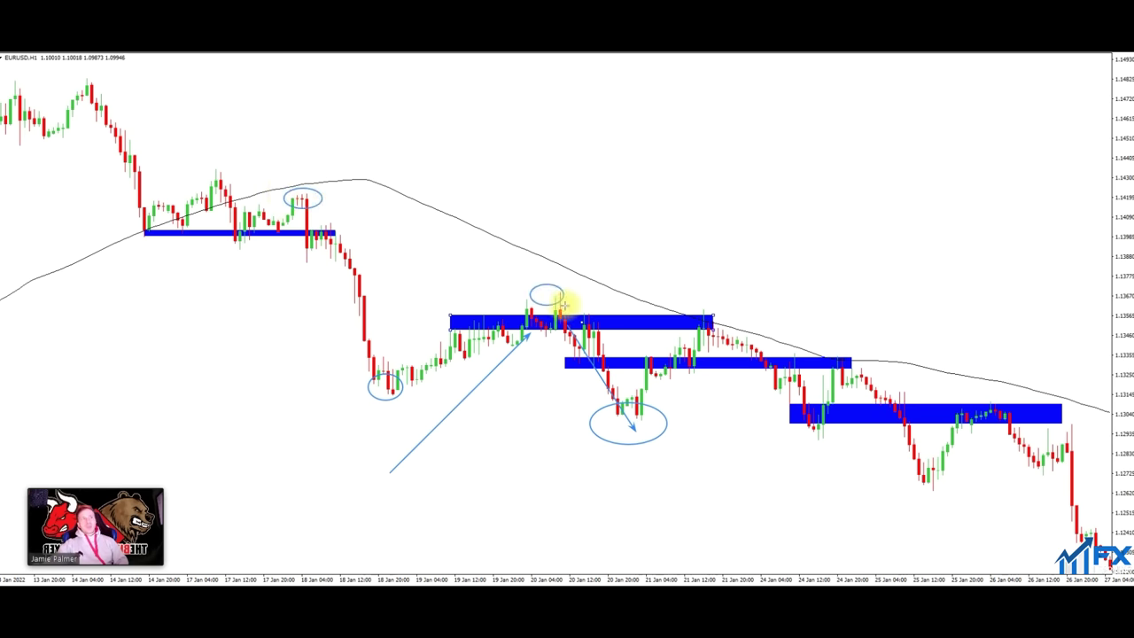
Draw a line from the 17 Jan peak to the low, plus downward arrows onto the peak and upper zone.
click(346, 54)
mouse_move(306, 185)
mouse_down()
mouse_move(387, 388)
mouse_move(544, 291)
mouse_move(633, 405)
mouse_move(627, 424)
mouse_move(721, 336)
mouse_move(701, 327)
mouse_up()
drag(622, 221, 571, 302)
drag(696, 228, 819, 436)
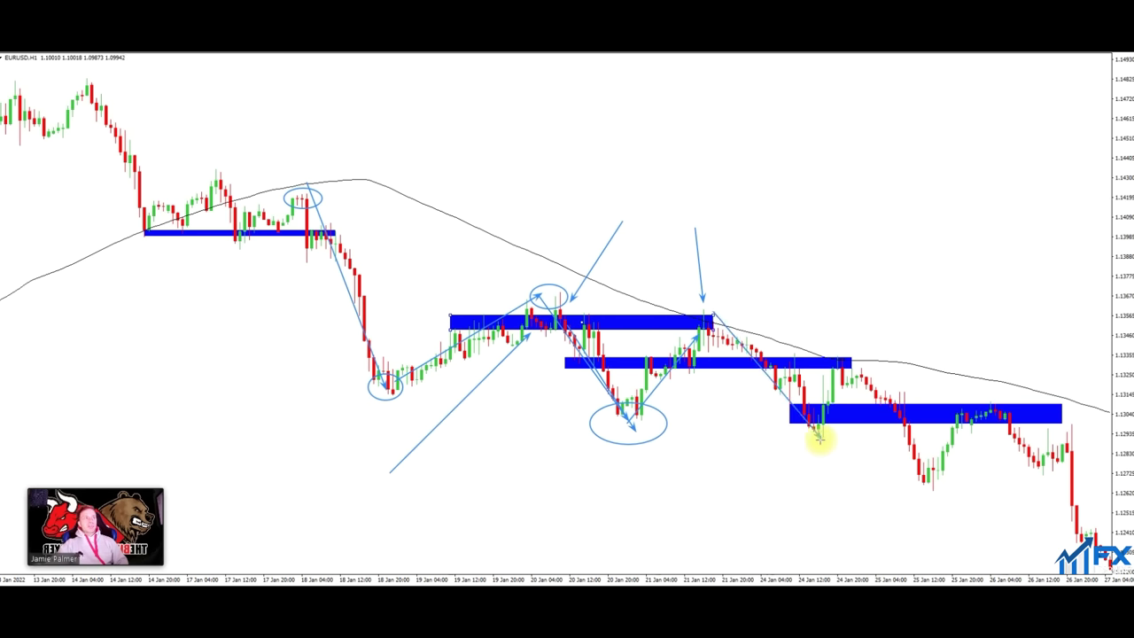
Clear the old markings and circle the 24 Jan low, 20 Jan low, upper-zone peak and middle-zone candle.
click(602, 44)
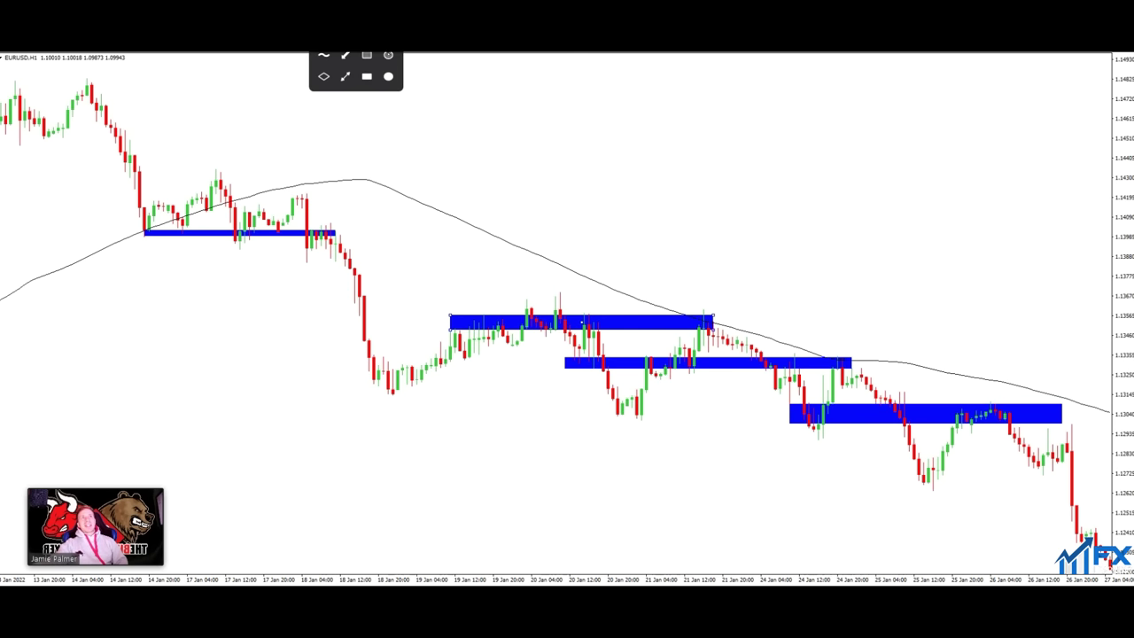
drag(798, 423, 847, 446)
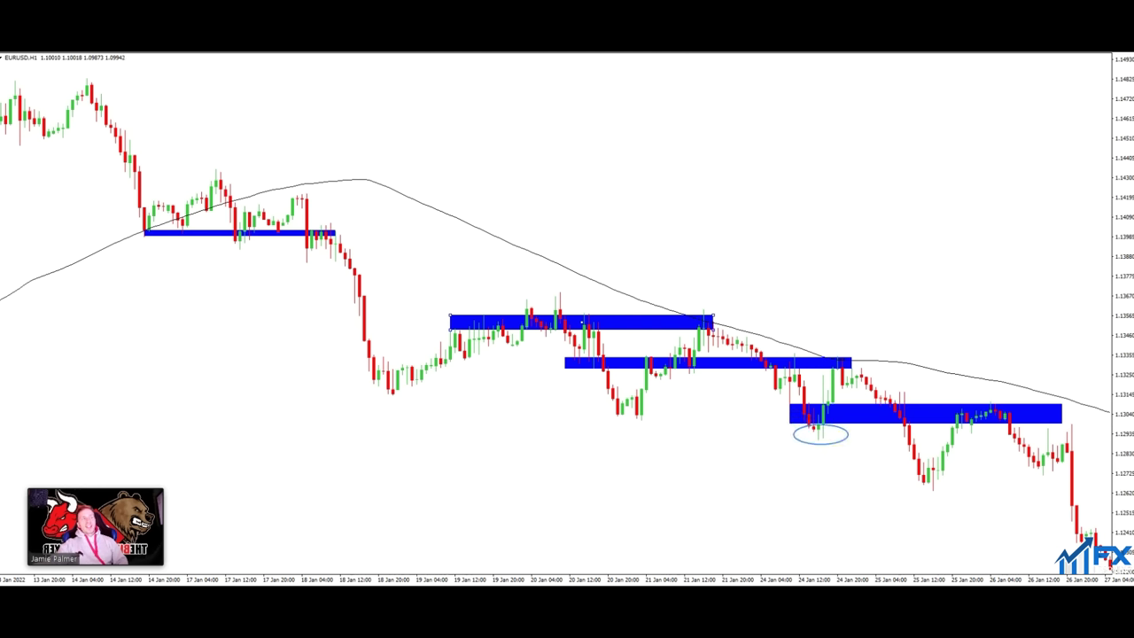
drag(603, 412, 651, 429)
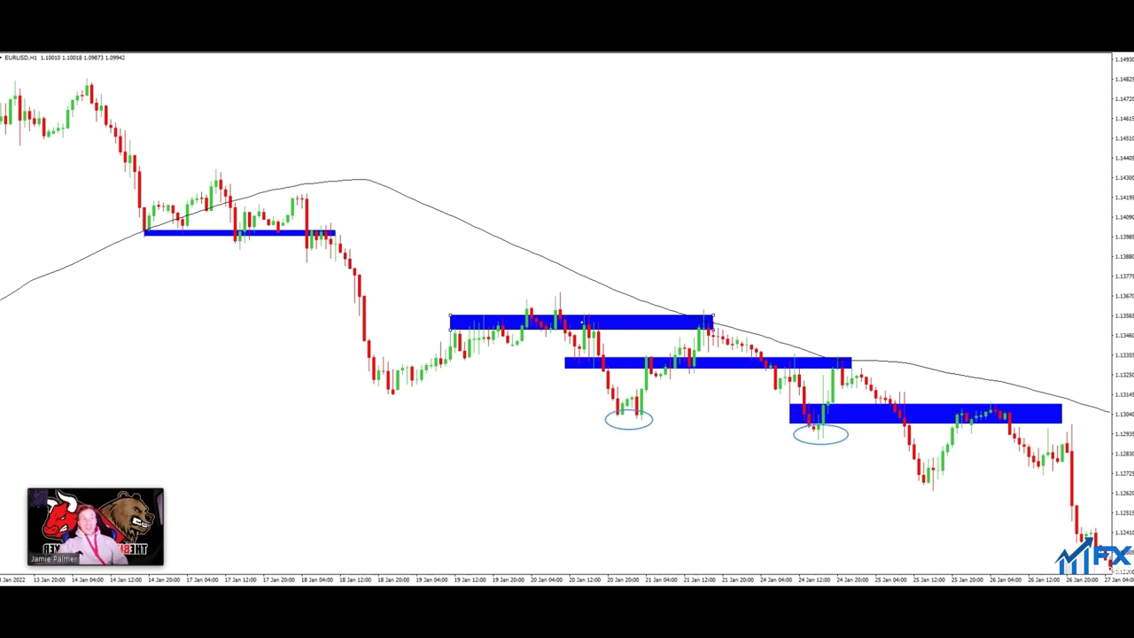
drag(673, 302, 717, 323)
drag(825, 332, 858, 378)
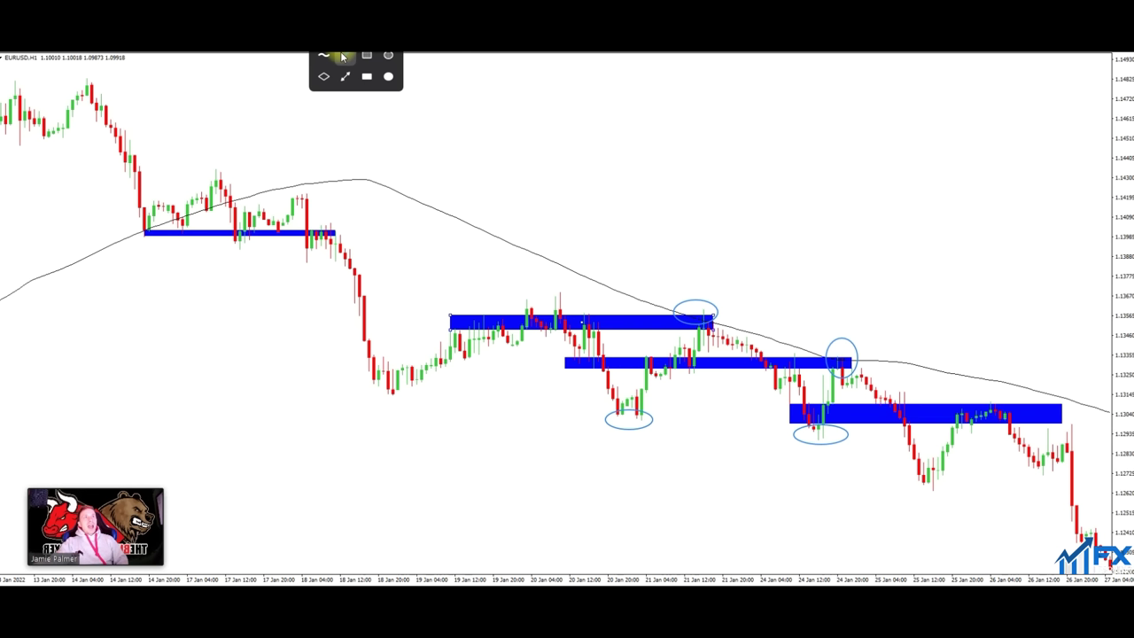
Draw arrows at the zone retests and a line from the circled peak to the 25 Jan low.
click(342, 57)
drag(818, 438, 847, 358)
drag(833, 282, 836, 338)
drag(774, 288, 785, 340)
drag(708, 460, 698, 383)
drag(844, 355, 921, 470)
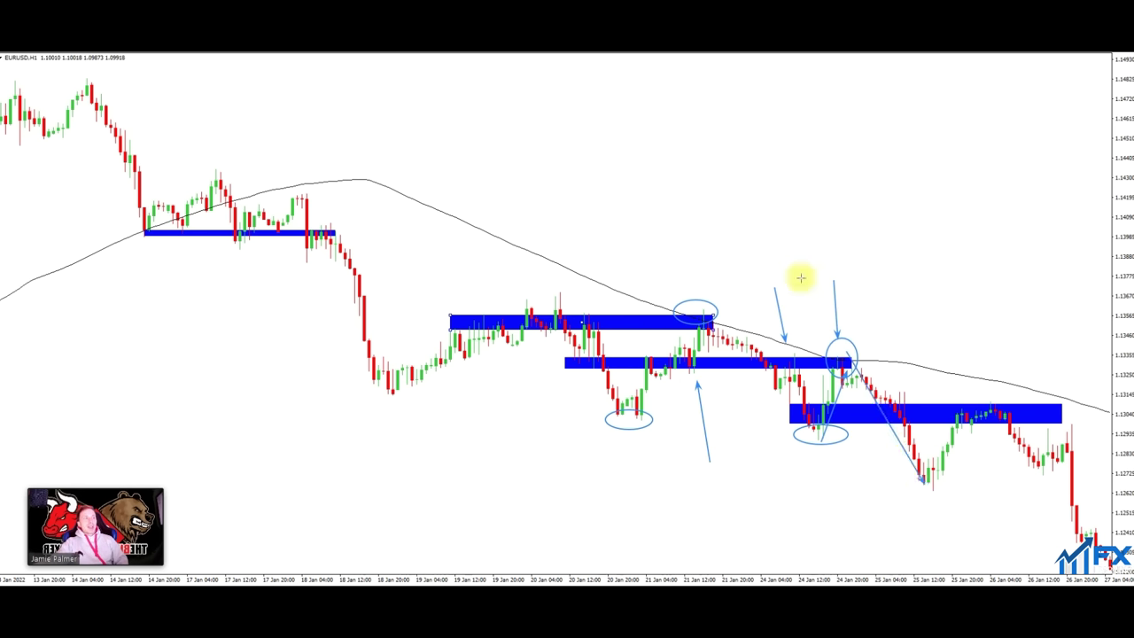
Clear the markings and circle the 18 Jan, 20 Jan and 24 Jan lows.
click(603, 46)
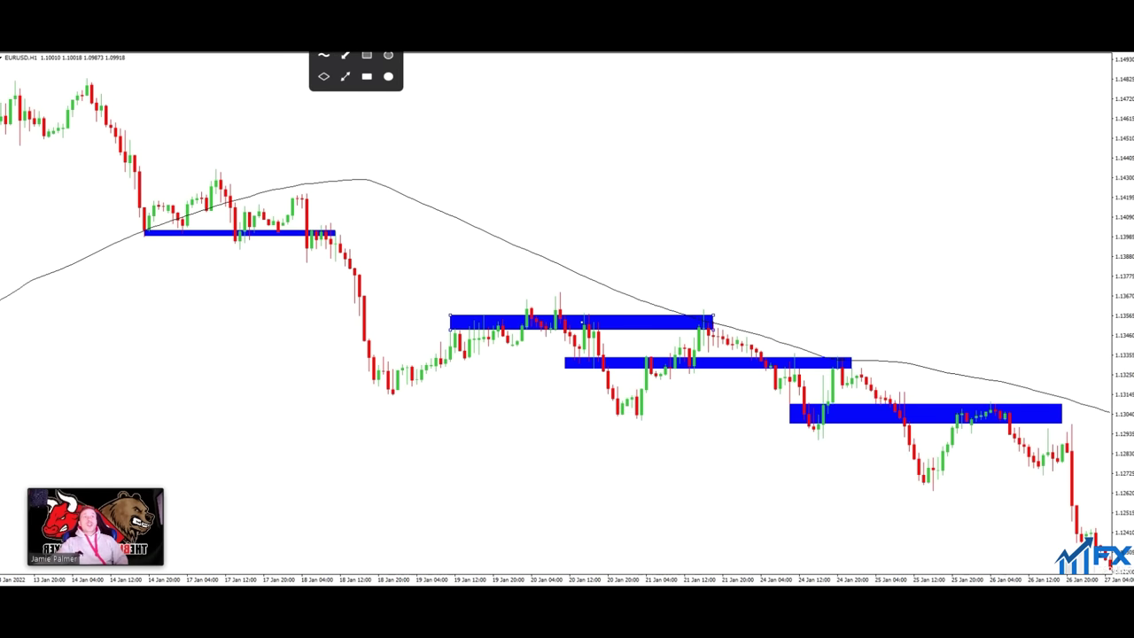
drag(370, 380, 398, 402)
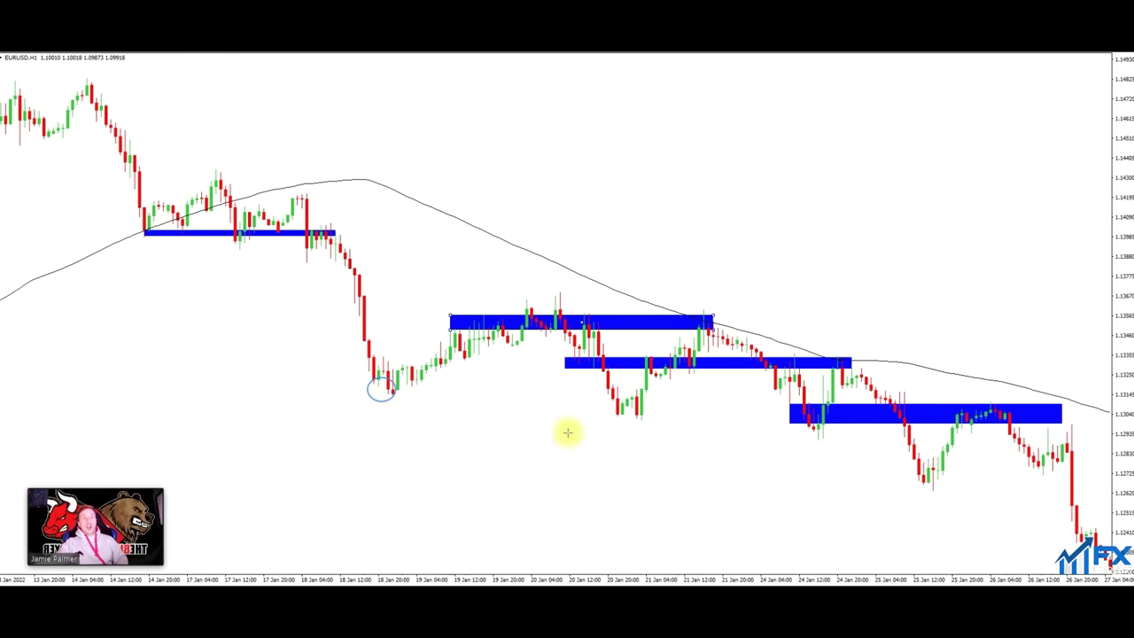
drag(581, 391, 638, 429)
drag(800, 423, 940, 492)
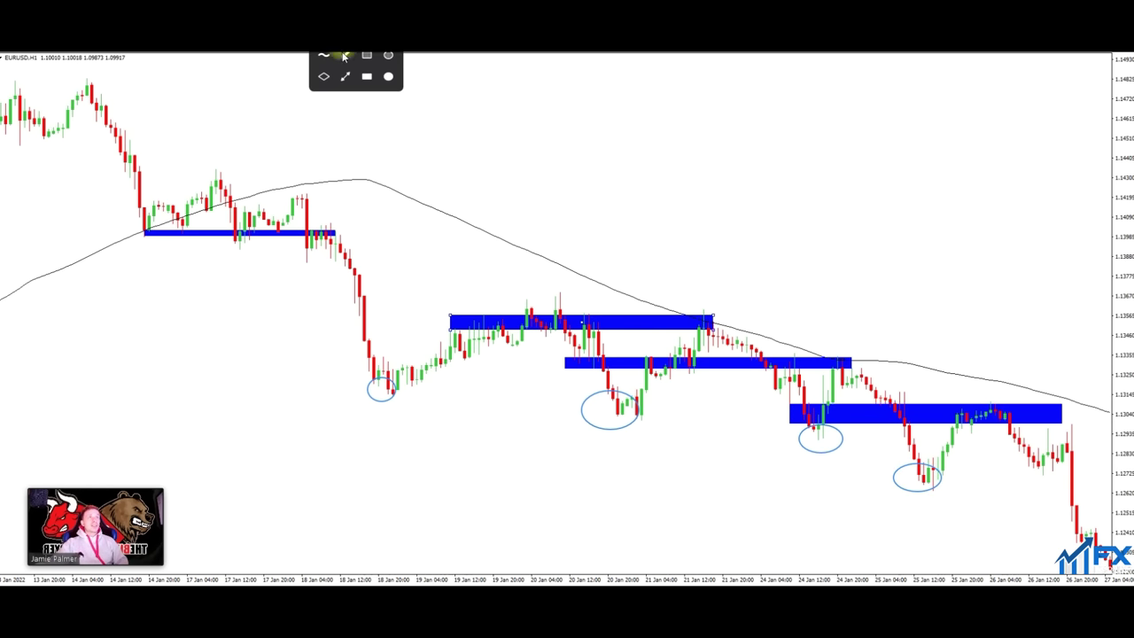
Draw an arrow from the 25 Jan low up to the lowest zone and two arrows falling away from it.
drag(927, 458, 968, 395)
drag(972, 336, 987, 389)
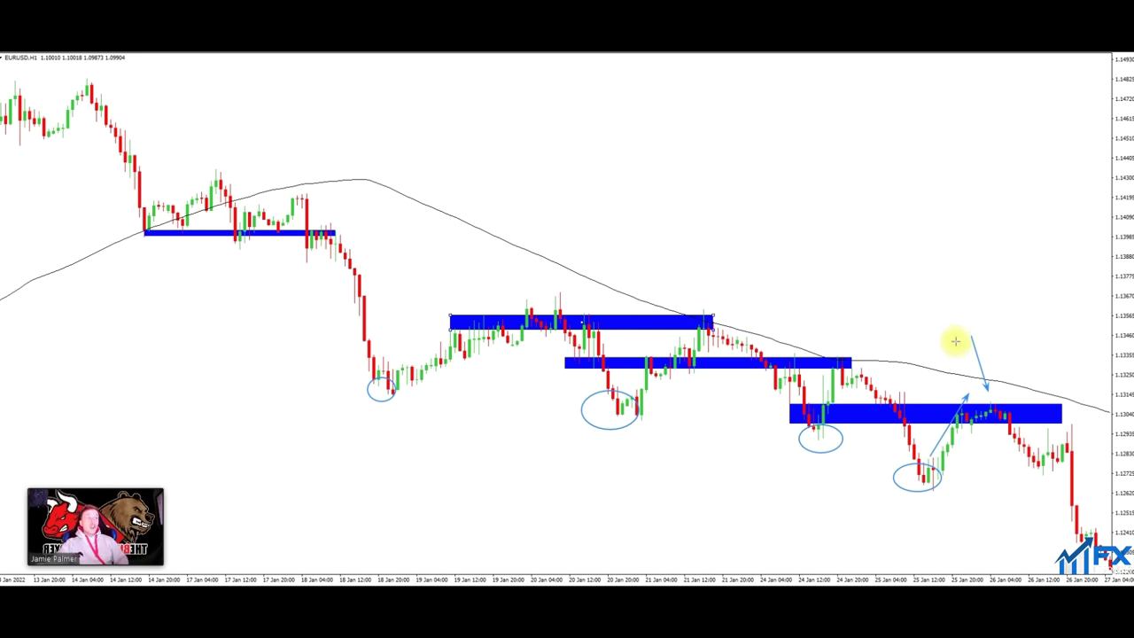
mouse_move(955, 340)
mouse_down()
mouse_move(980, 394)
mouse_move(1090, 535)
mouse_up()
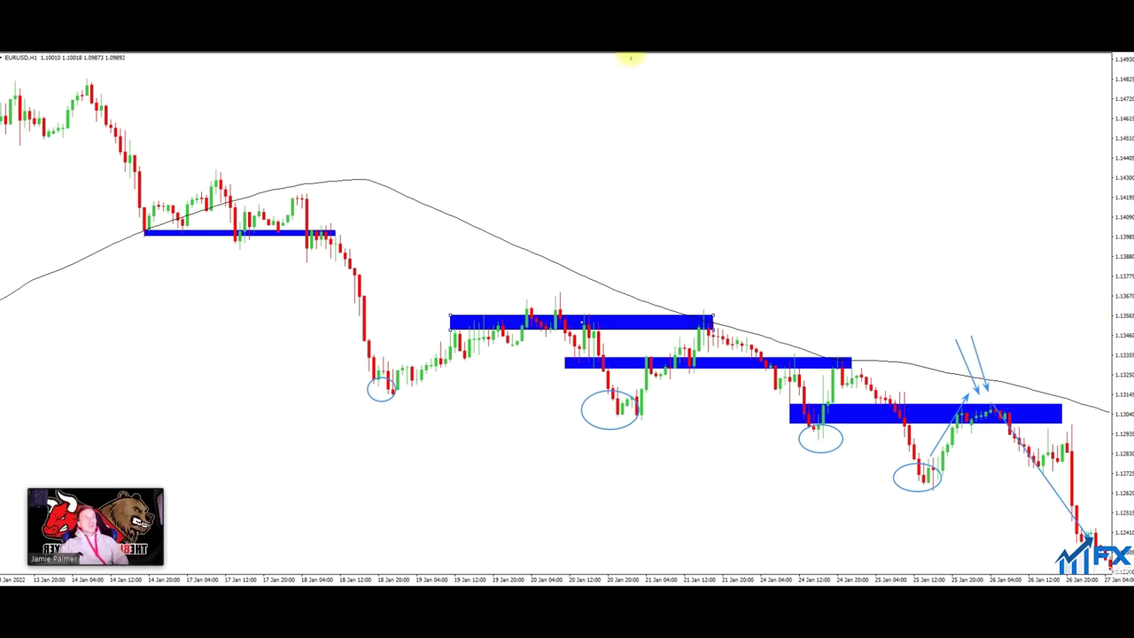
Clear the hand-drawn markings and move the EURUSD chart forward into early February.
click(600, 64)
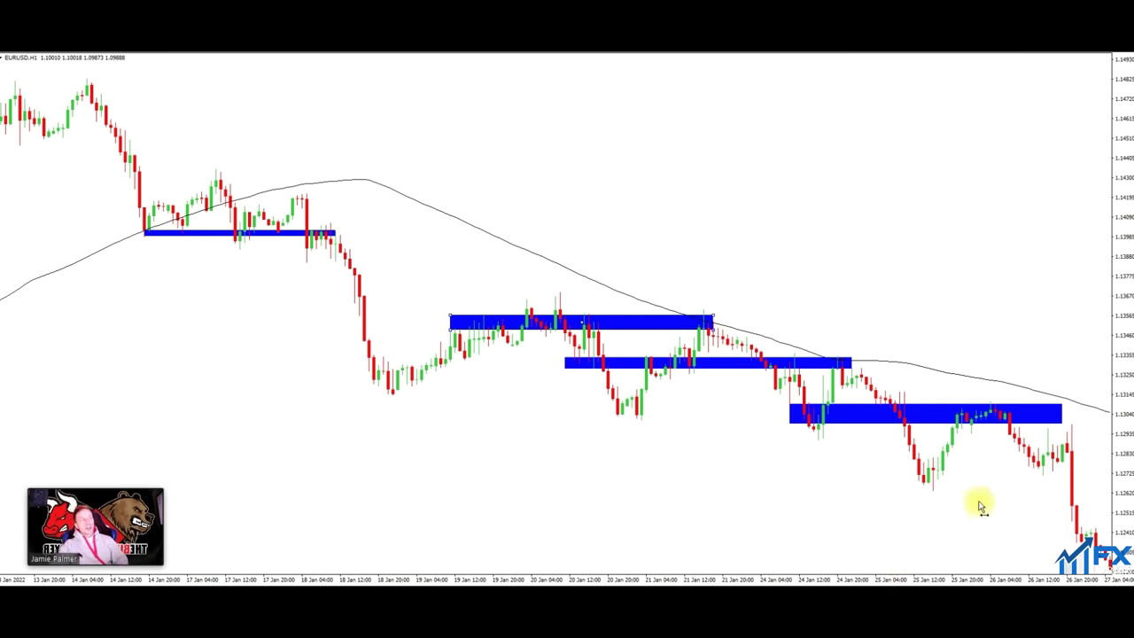
scroll(975, 501, down, 5)
scroll(921, 463, down, 4)
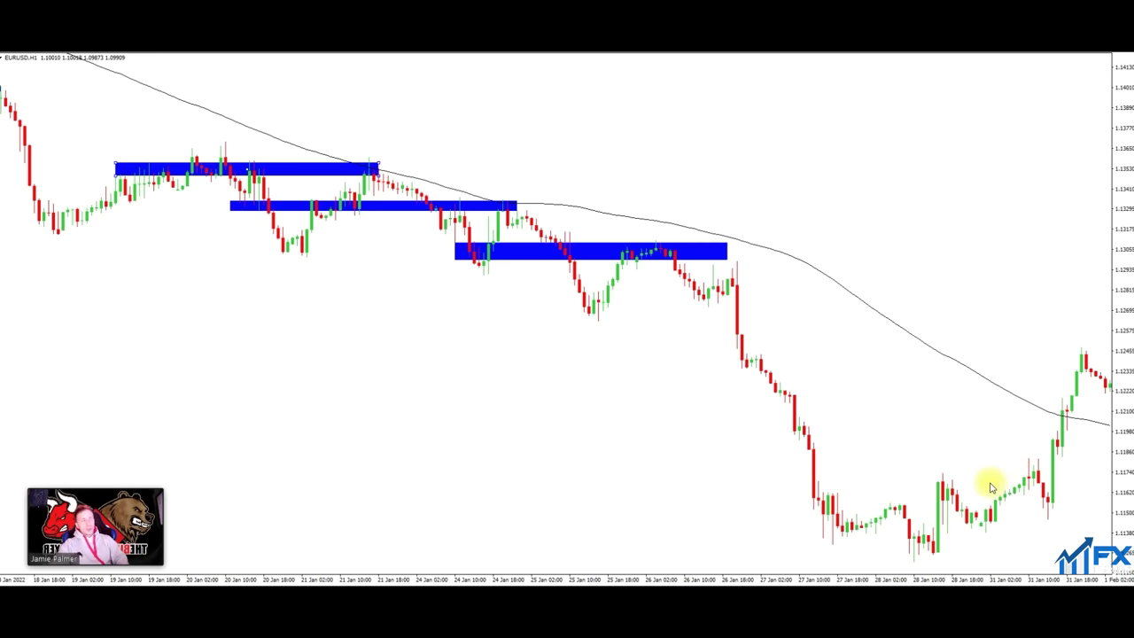
drag(989, 481, 926, 481)
scroll(974, 443, down, 1)
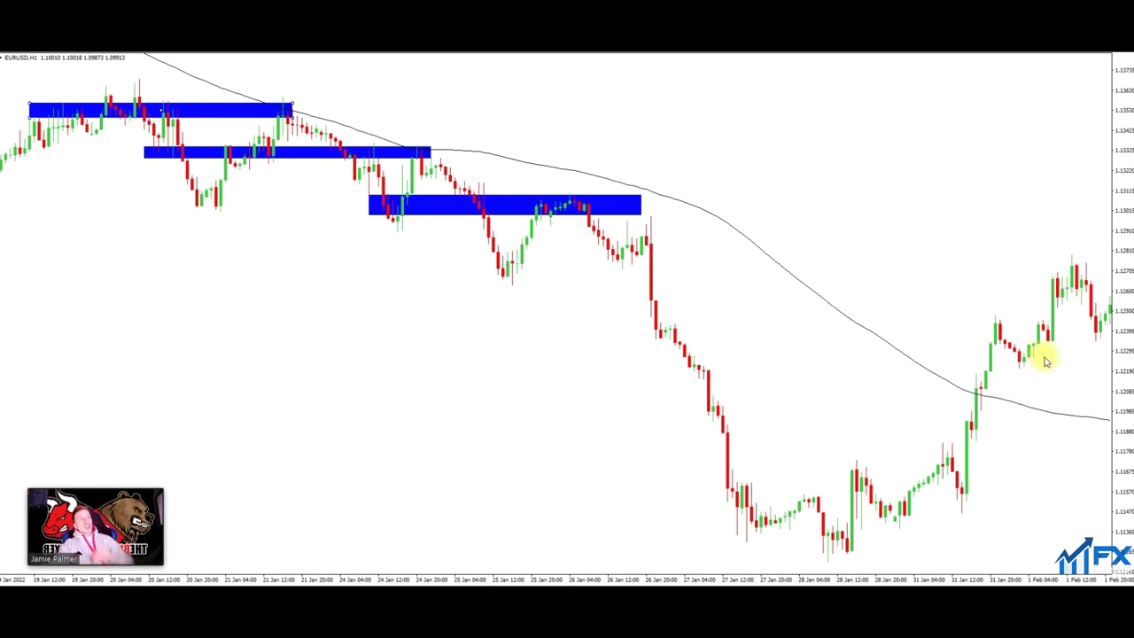
scroll(974, 372, down, 5)
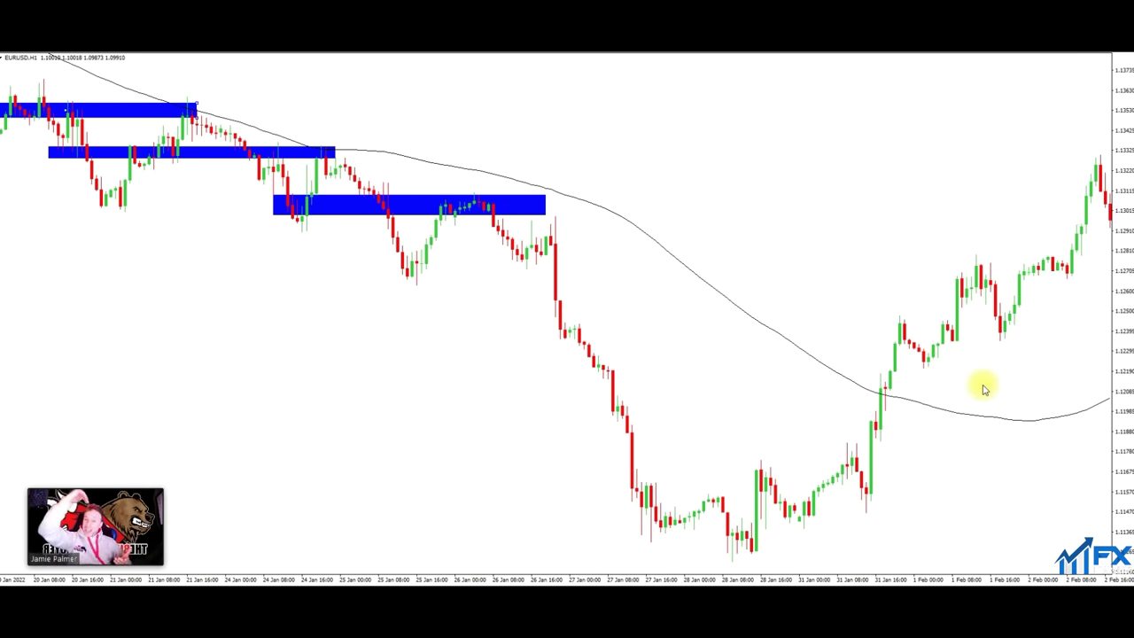
drag(858, 307, 695, 324)
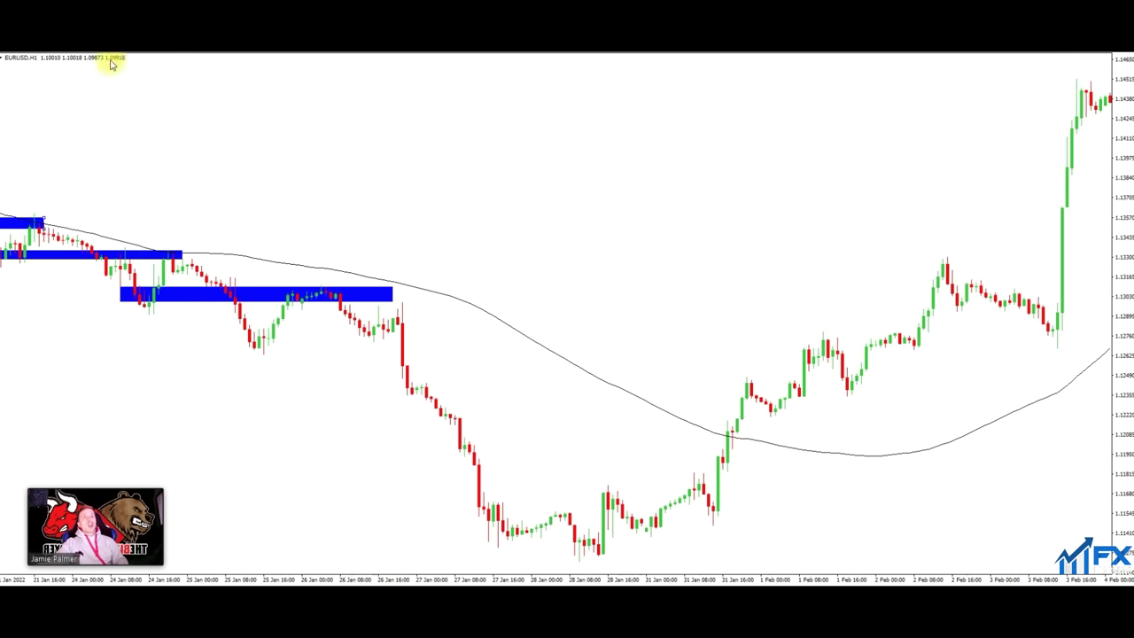
right_click(53, 54)
Draw a thin blue rectangle zone across the early February candles.
mouse_move(104, 99)
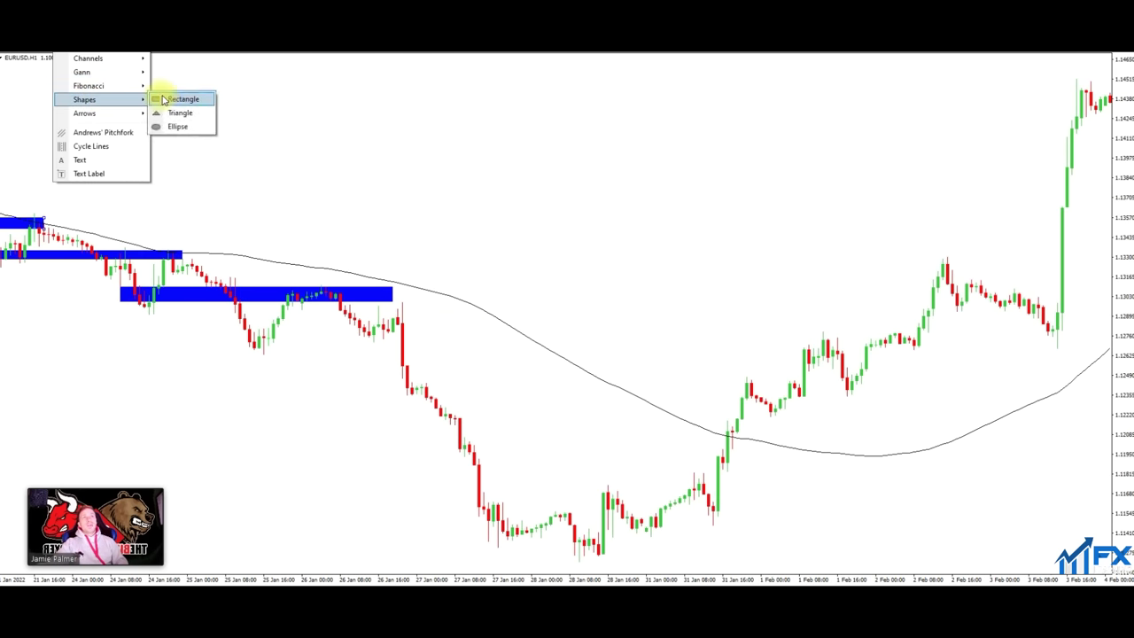
click(165, 98)
drag(817, 334, 1061, 342)
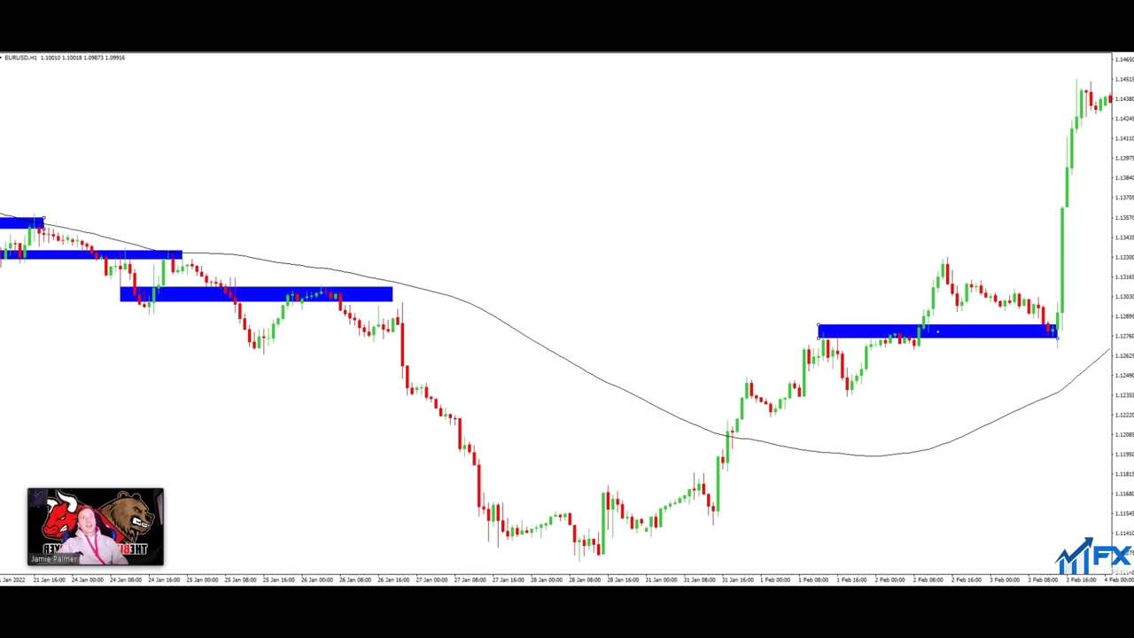
Draw a zone around the 31 Jan–1 Feb candles and an arrow along the rally from 31 Jan.
right_click(53, 55)
mouse_move(97, 100)
click(182, 99)
drag(859, 397, 726, 392)
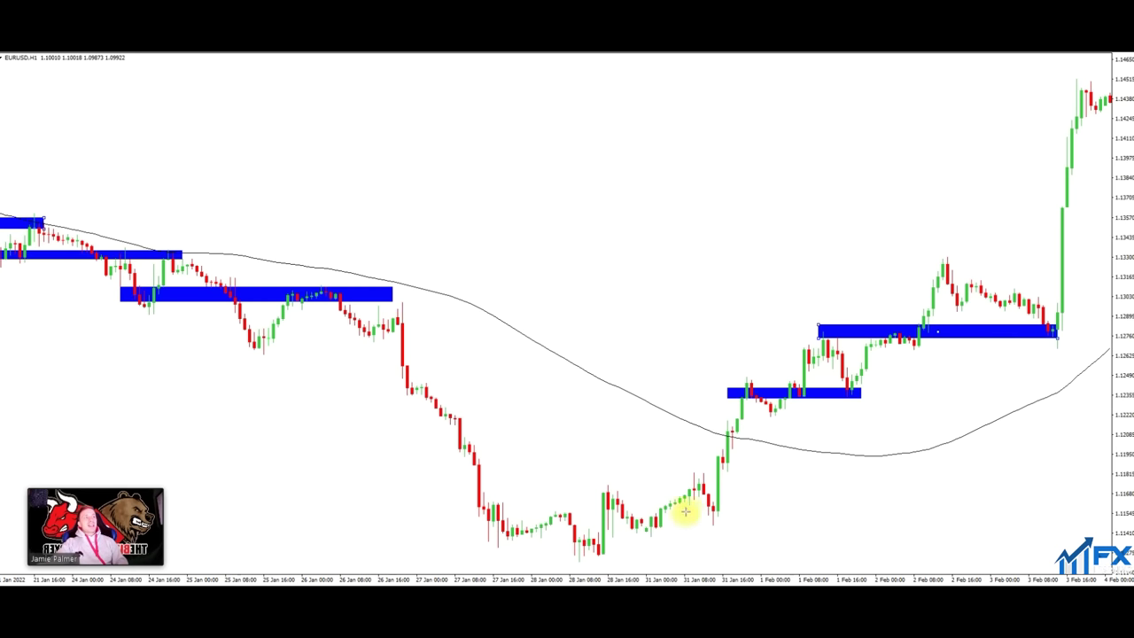
mouse_move(684, 511)
mouse_down()
mouse_move(738, 363)
mouse_move(749, 372)
mouse_move(816, 329)
mouse_move(867, 398)
mouse_up()
Draw arrows for the pullback, the bounce off the zone and the rise to the 2 Feb high.
drag(860, 478, 844, 409)
drag(744, 321, 746, 363)
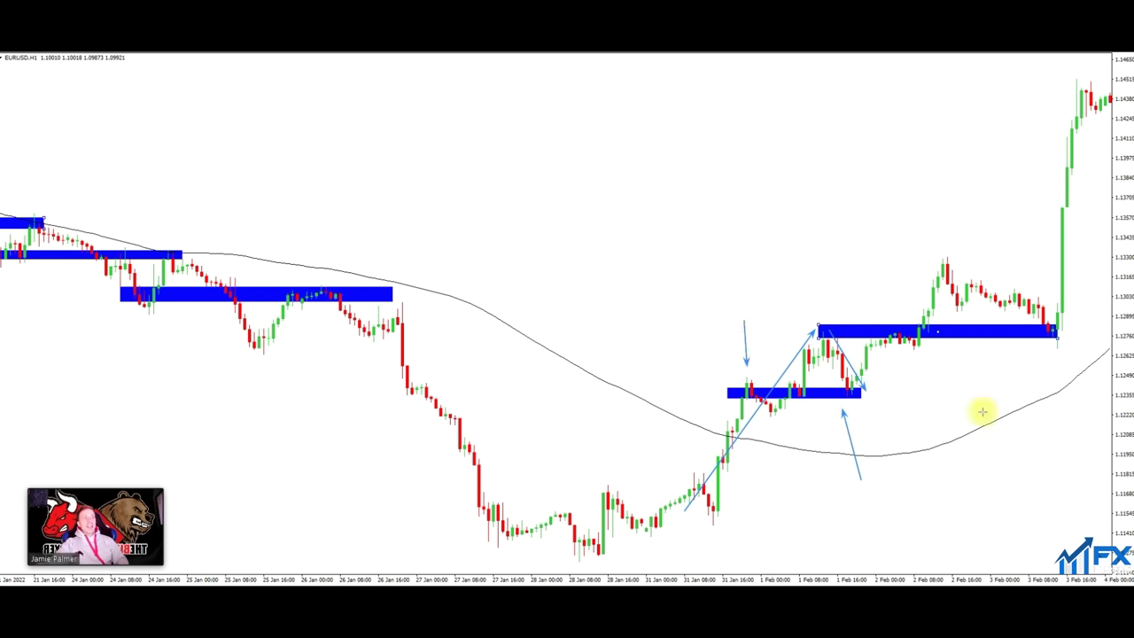
mouse_move(855, 387)
mouse_down()
mouse_move(927, 332)
mouse_move(944, 266)
mouse_up()
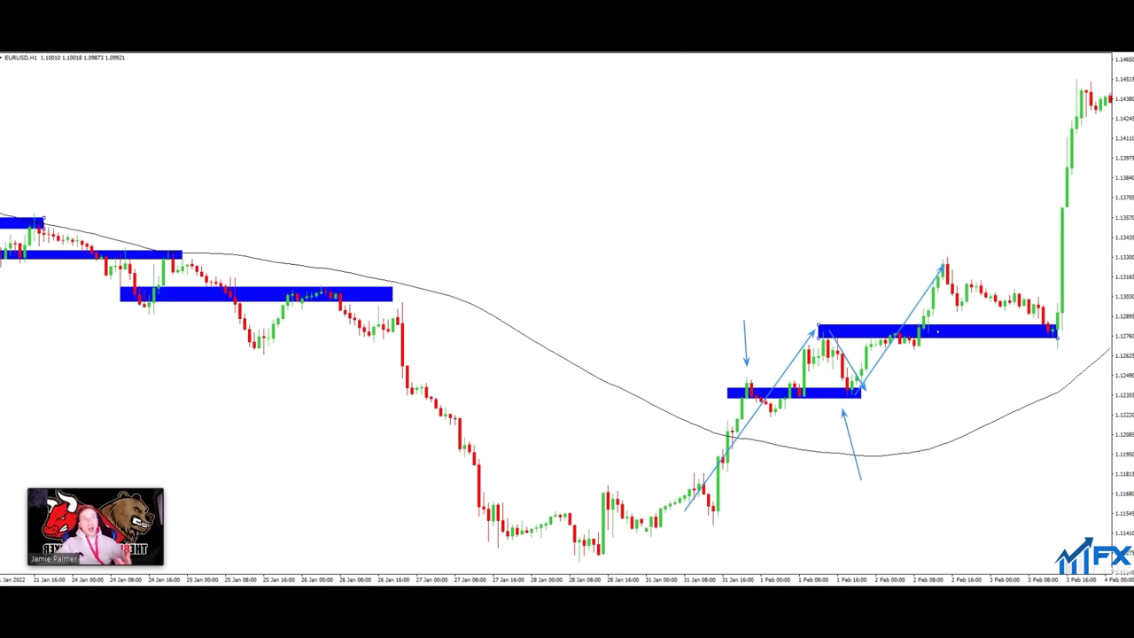
Circle the 2 Feb peak, 1 Feb swing high, 31 Jan zone touch, 1 Feb low and 3 Feb retest.
drag(919, 247, 945, 263)
drag(807, 317, 848, 348)
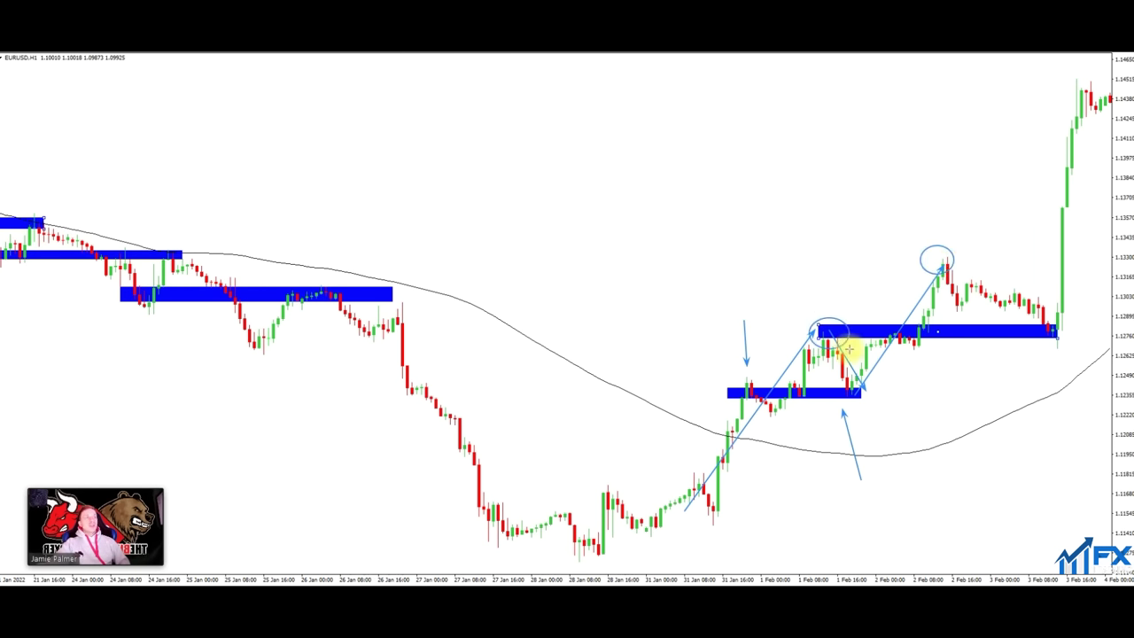
drag(725, 363, 761, 394)
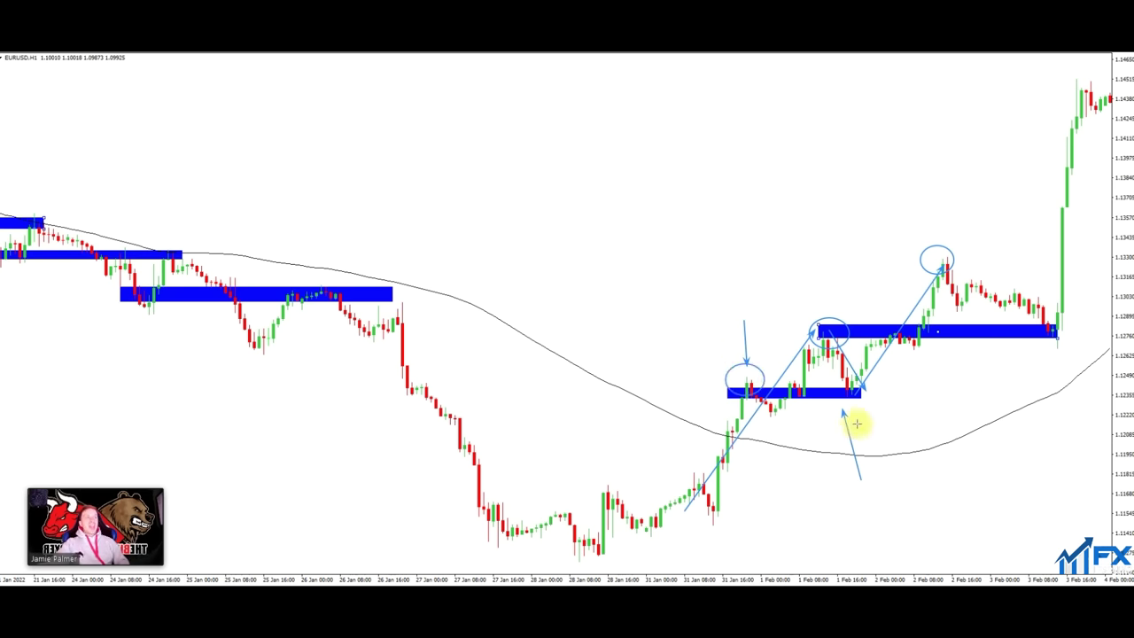
drag(844, 382, 864, 400)
drag(1033, 324, 1073, 357)
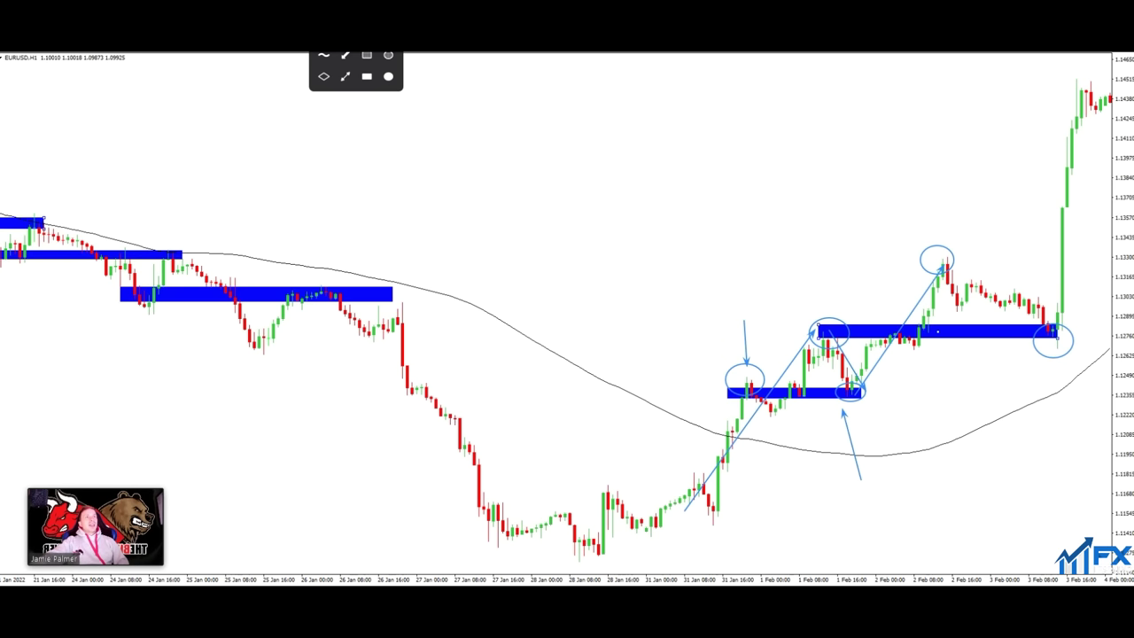
Arrow the drop from the 2 Feb high to the zone, its support and the breakout, then clear.
mouse_move(930, 263)
mouse_down()
mouse_move(1037, 306)
mouse_move(1050, 335)
mouse_up()
drag(944, 456, 900, 363)
drag(1054, 334, 1085, 116)
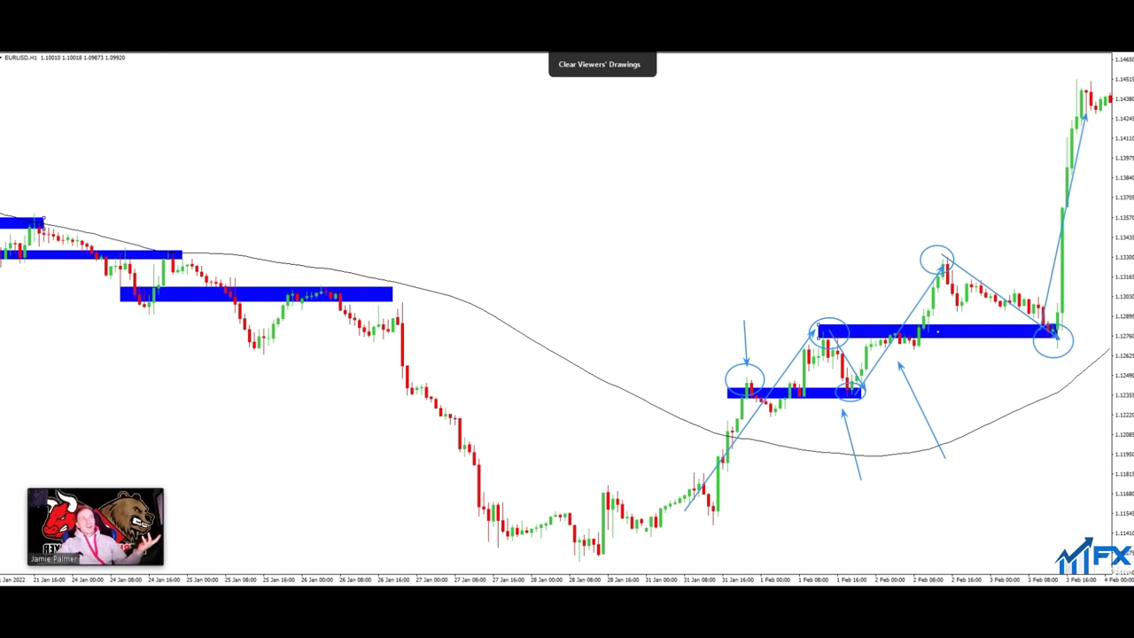
key(Escape)
Scroll the EURUSD chart forward to 14 Feb, sketching and deleting a test line across the February highs.
scroll(774, 182, down, 6)
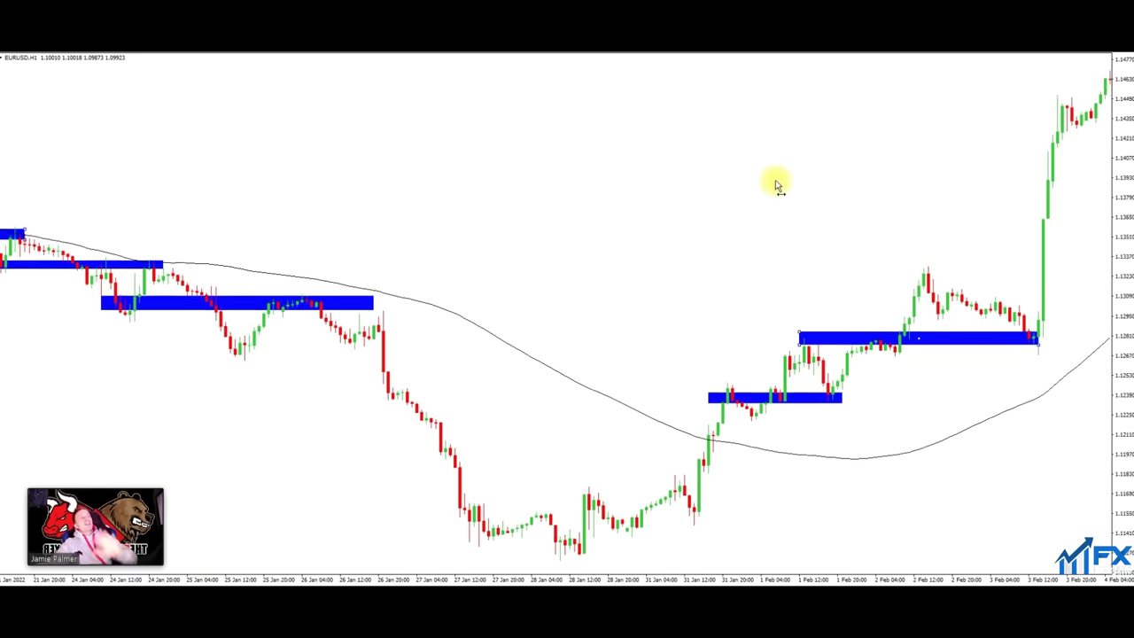
scroll(717, 194, down, 6)
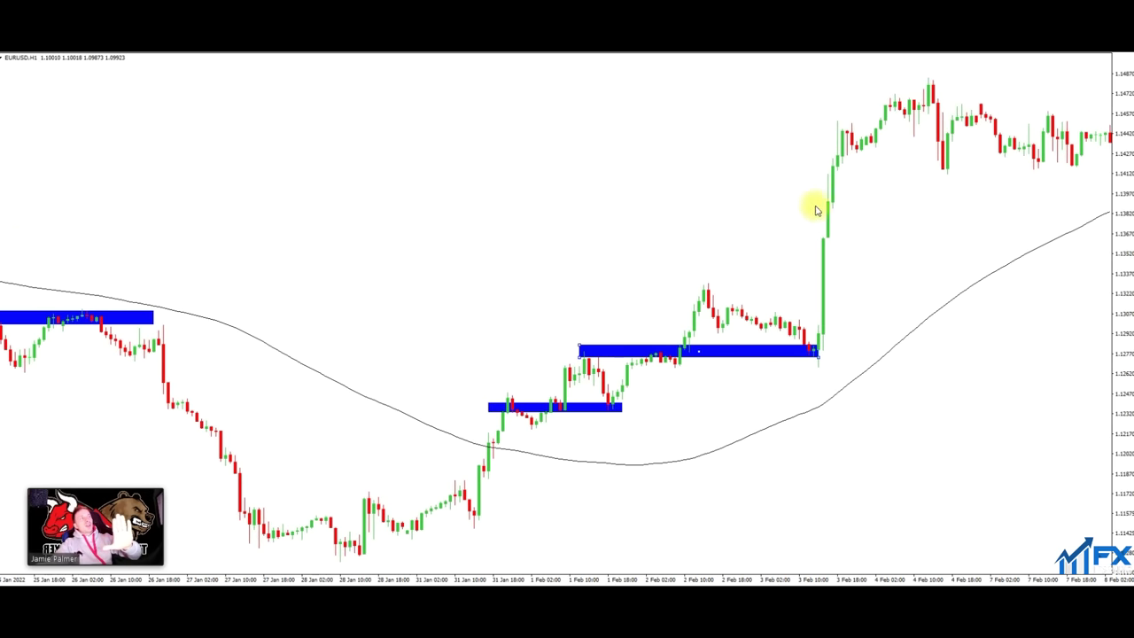
scroll(644, 222, down, 2)
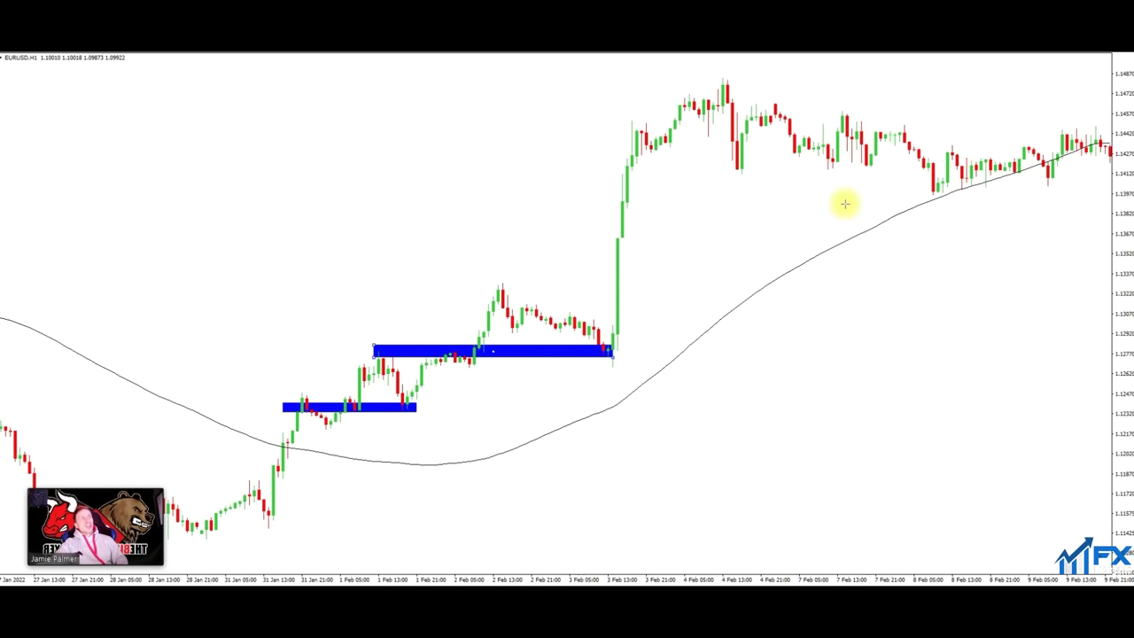
drag(671, 139, 1080, 146)
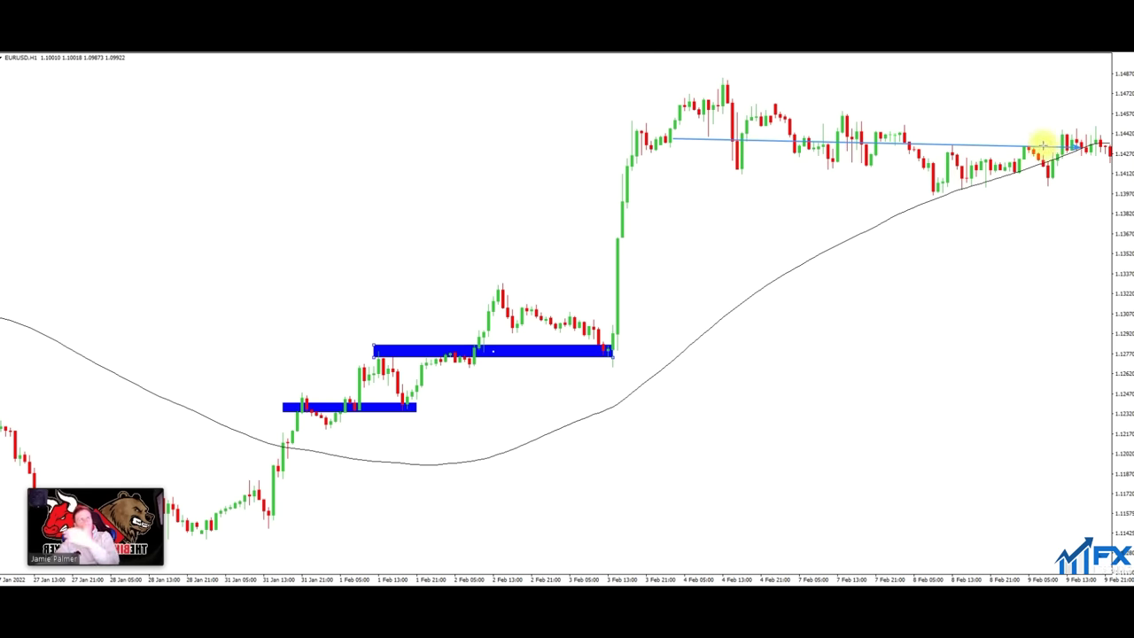
key(BackSpace)
drag(851, 238, 647, 245)
scroll(894, 243, down, 3)
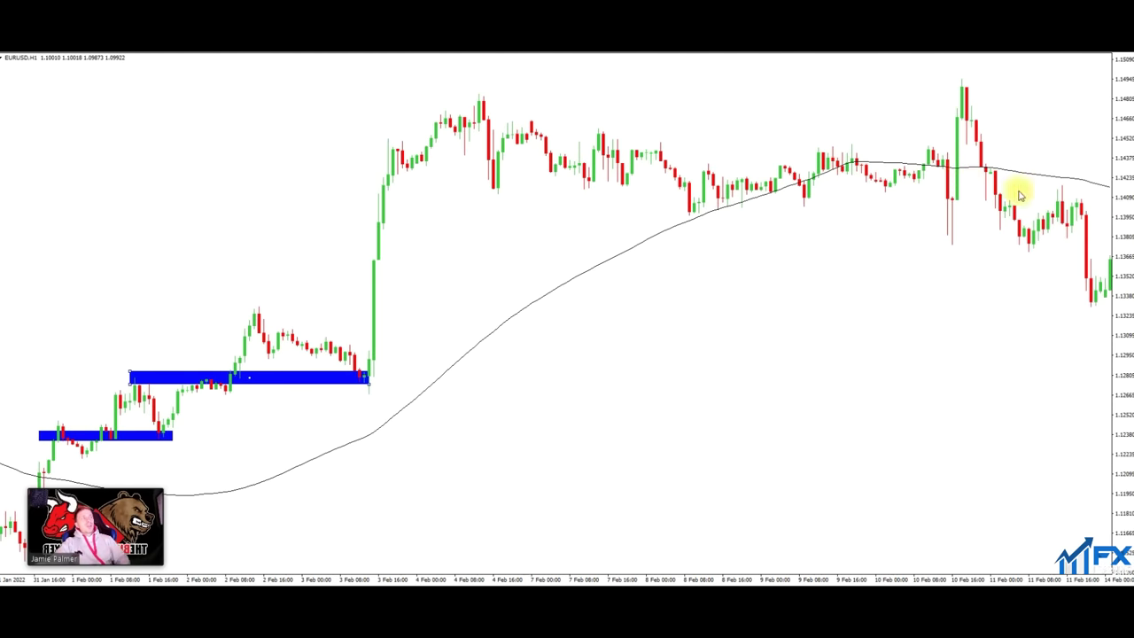
click(71, 40)
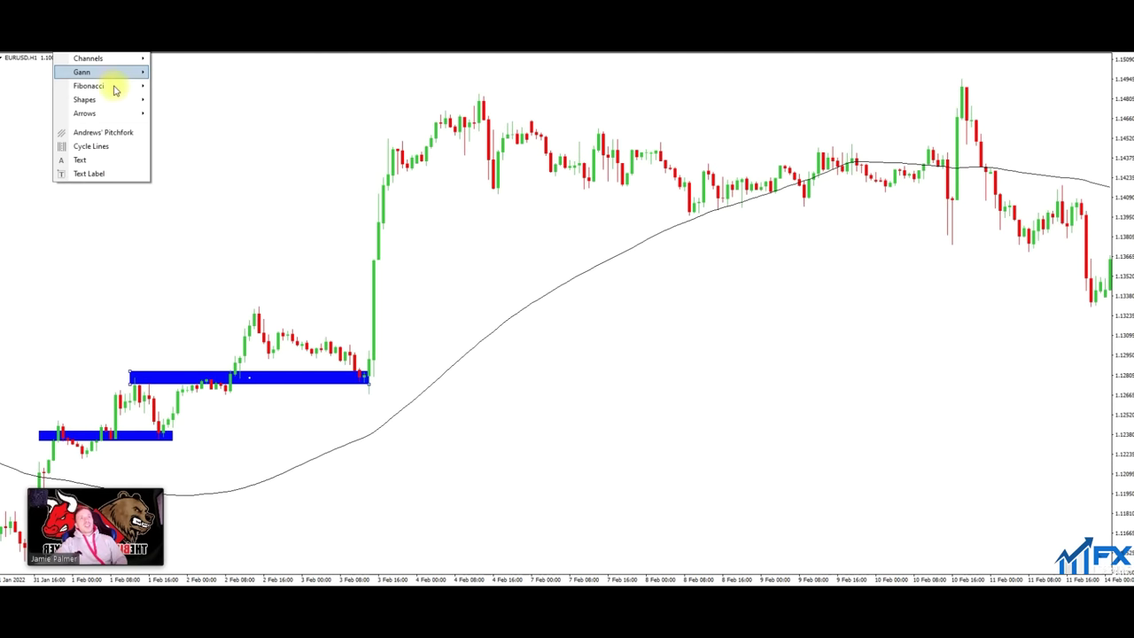
Draw a thin blue rectangle zone across the 8–11 Feb lows near 1.1405.
mouse_move(116, 96)
click(169, 98)
drag(1081, 192, 693, 203)
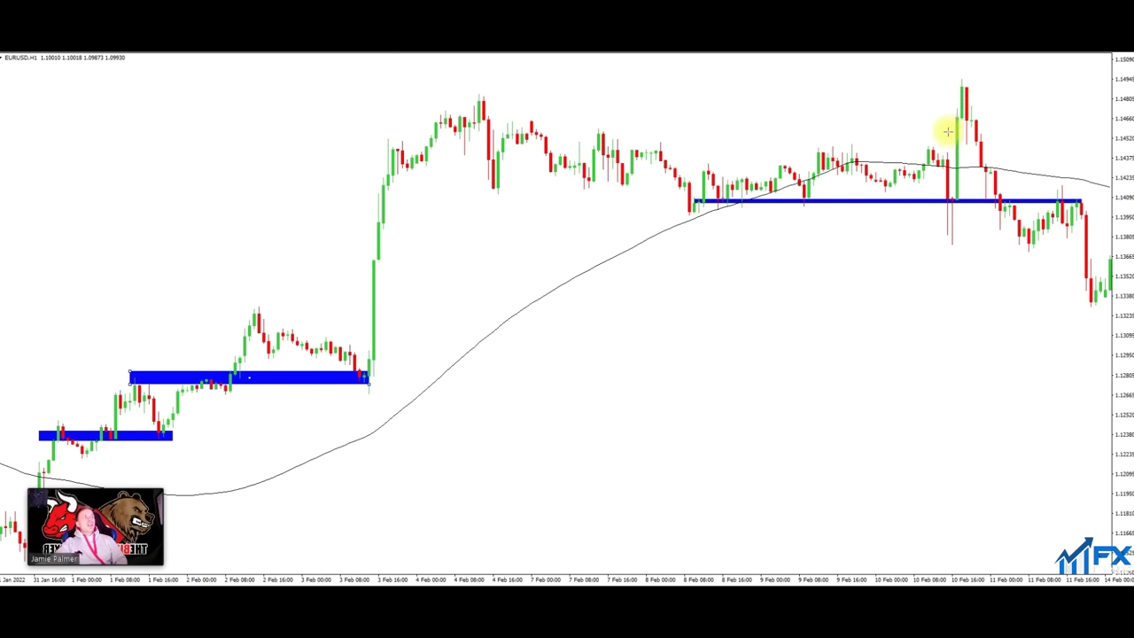
Arrow the 10 Feb spike, the wicks up to the zone and the drop on the right, then clear them.
drag(994, 197, 1026, 260)
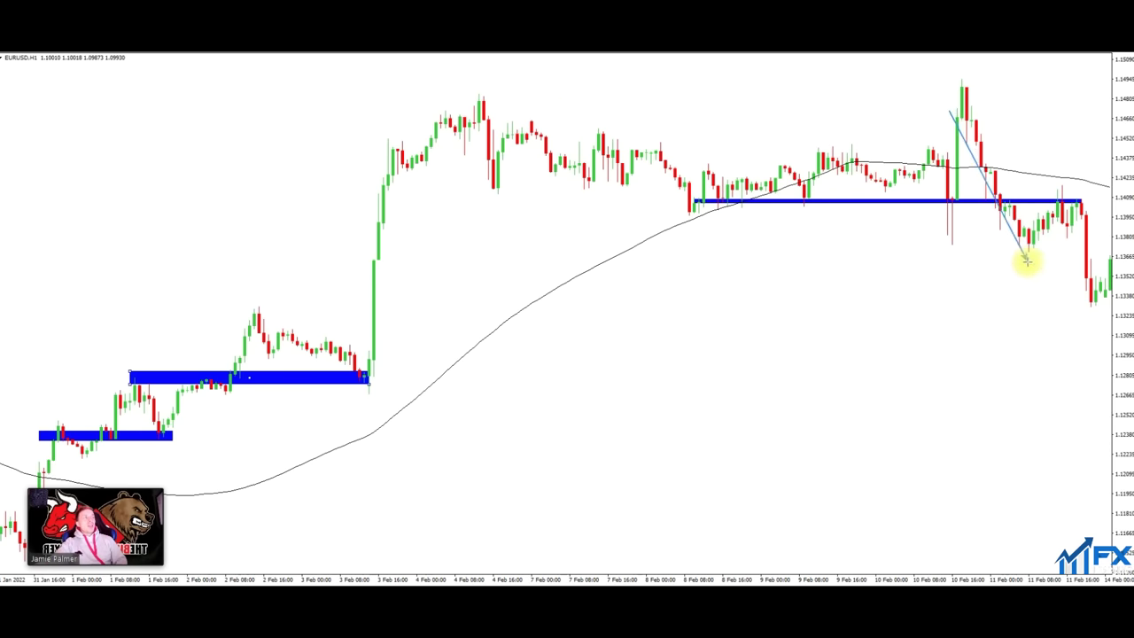
drag(940, 269, 955, 217)
drag(838, 271, 806, 219)
mouse_move(1066, 196)
mouse_down()
mouse_move(1112, 285)
mouse_move(1101, 310)
mouse_up()
key(Escape)
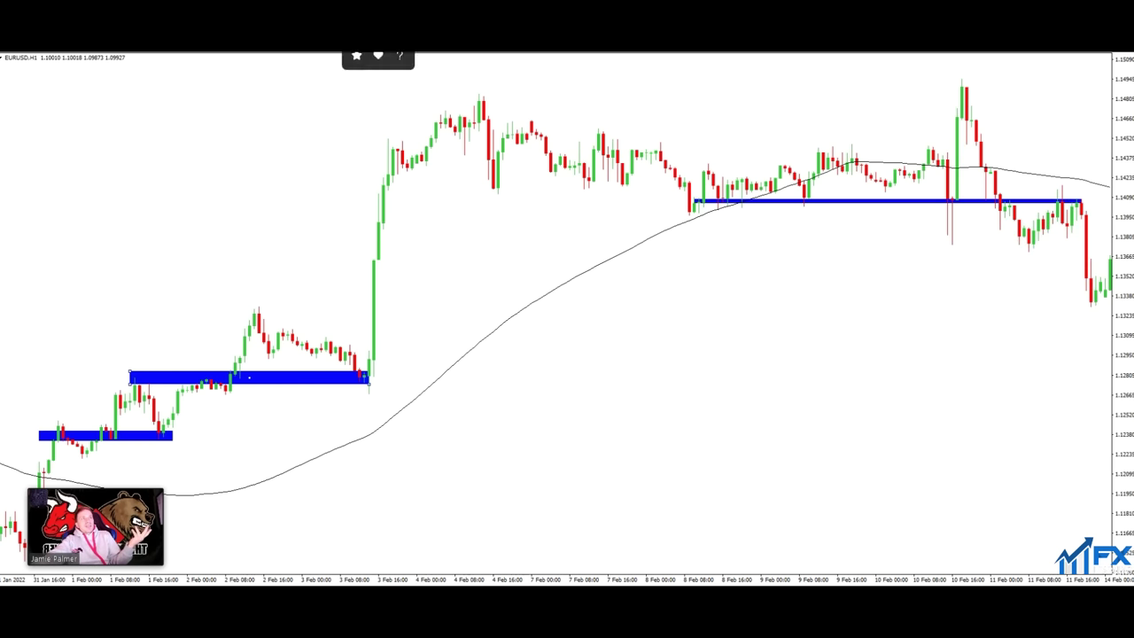
Pan to later February and resize the blue zone into a thin band near 1.1366.
mouse_move(827, 327)
mouse_down()
mouse_move(755, 339)
mouse_move(547, 329)
mouse_up()
drag(802, 357, 769, 357)
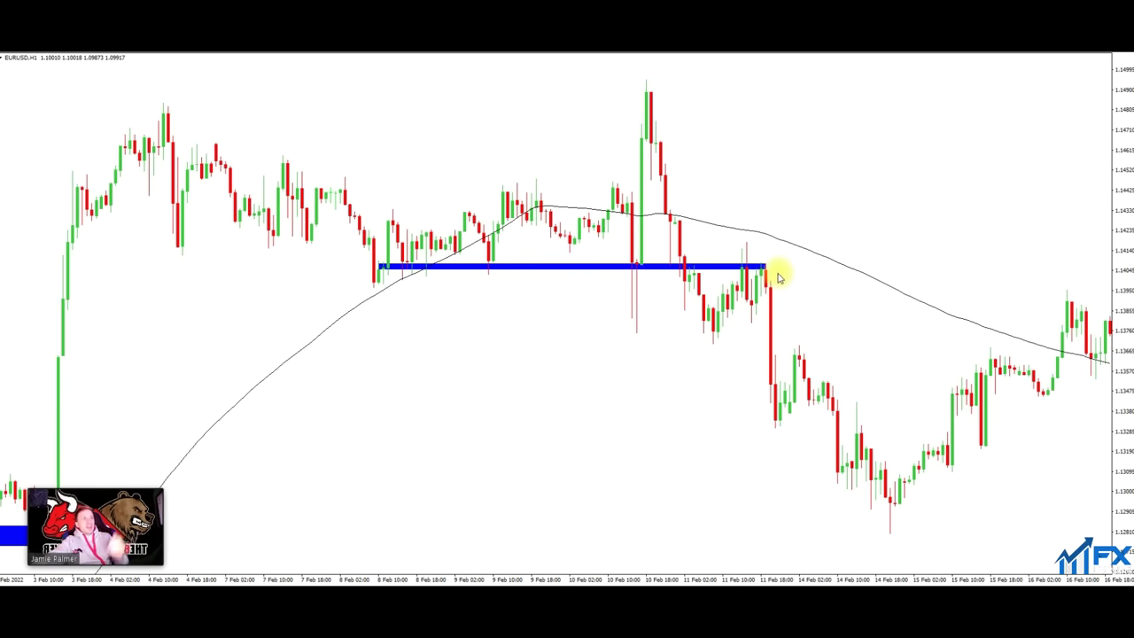
drag(765, 265, 808, 354)
drag(806, 264, 803, 335)
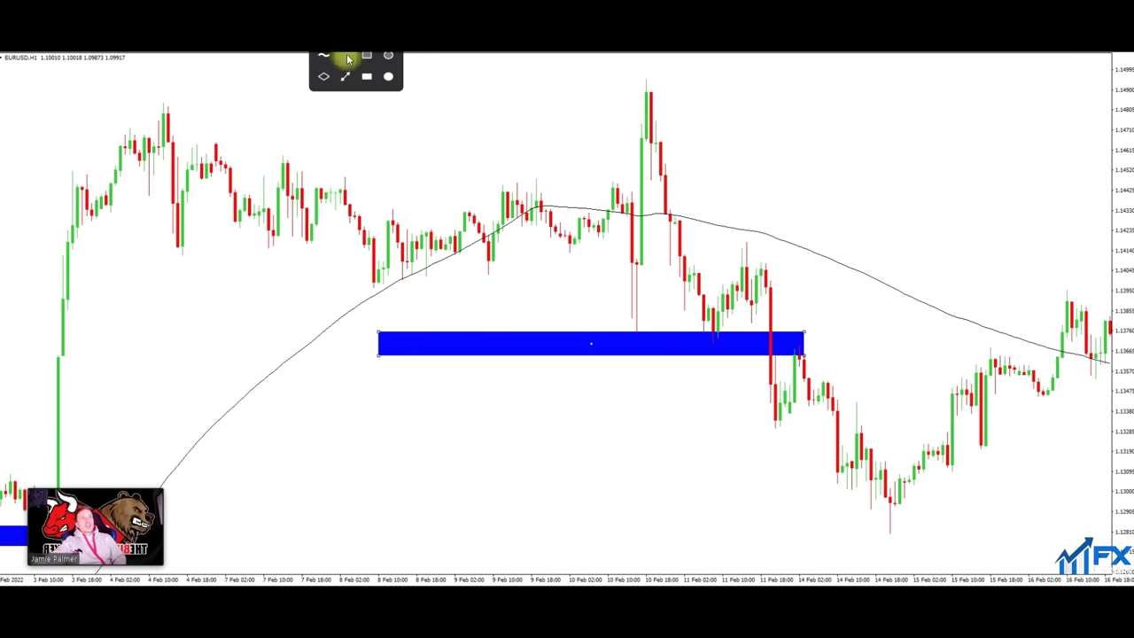
Arrow the drop through the zone and circle the top tap, breakdown and retest, then clear them.
mouse_move(743, 247)
mouse_down()
mouse_move(787, 409)
mouse_move(781, 429)
mouse_up()
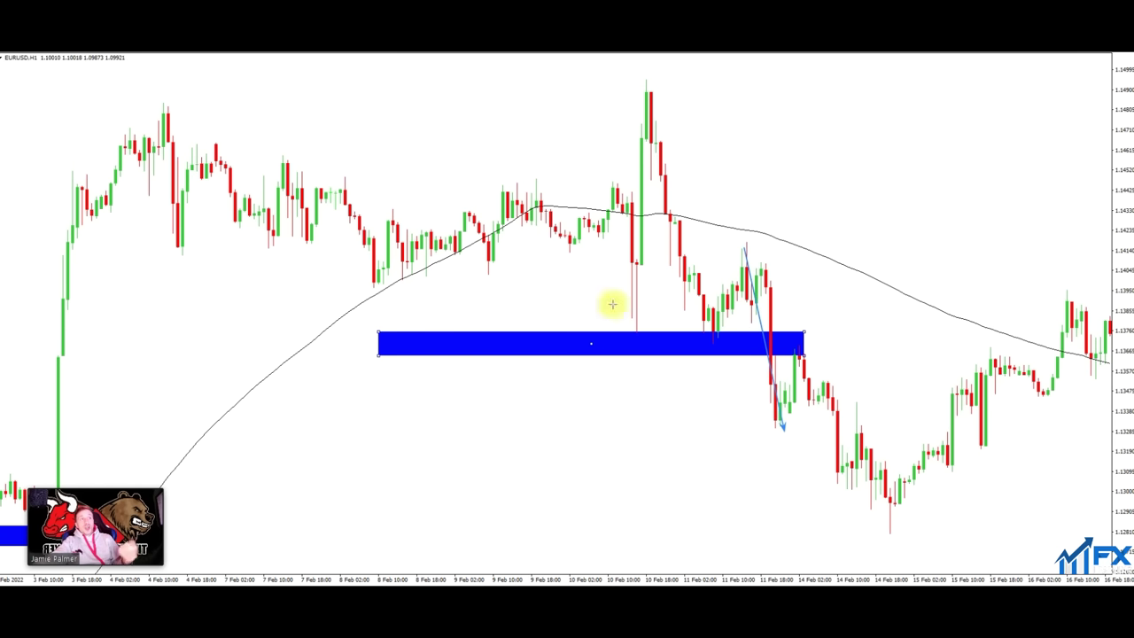
click(714, 344)
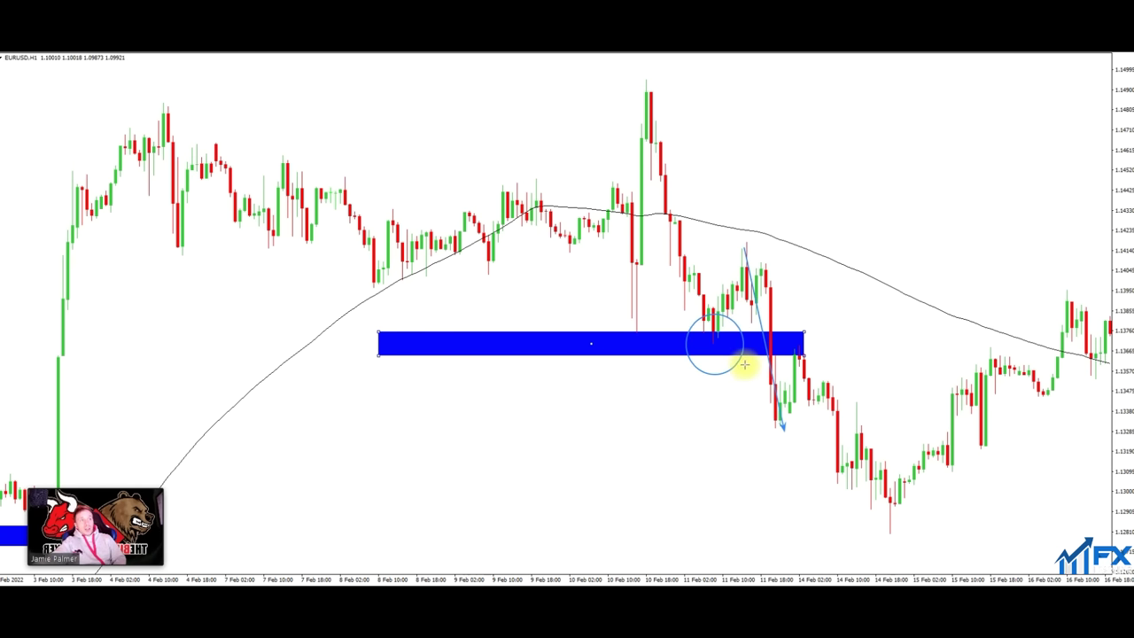
click(780, 413)
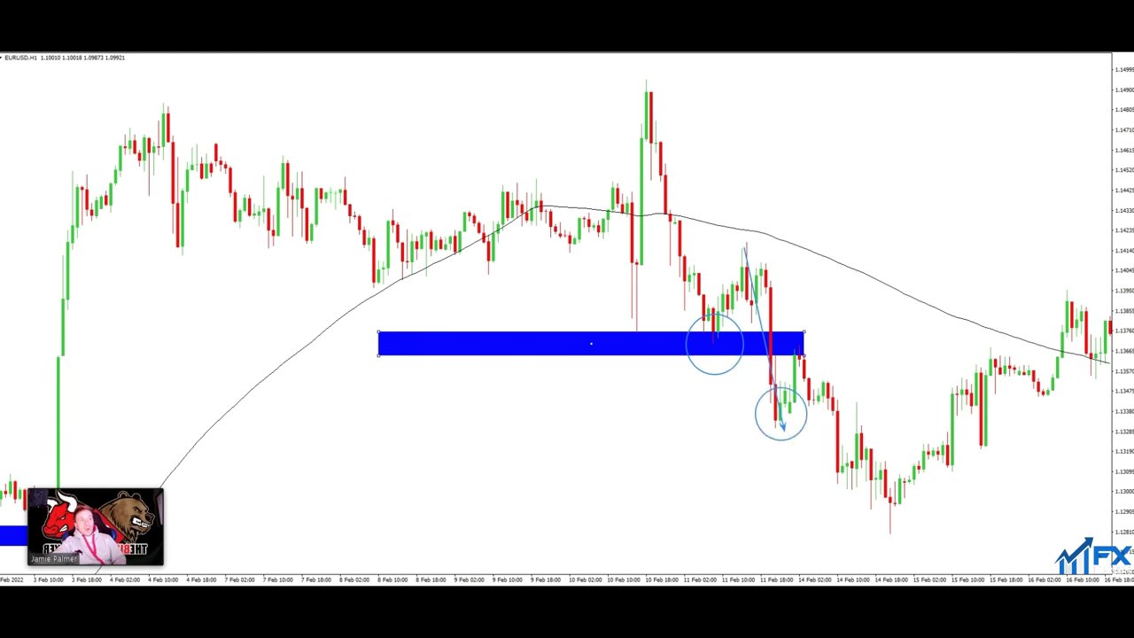
drag(791, 331, 815, 363)
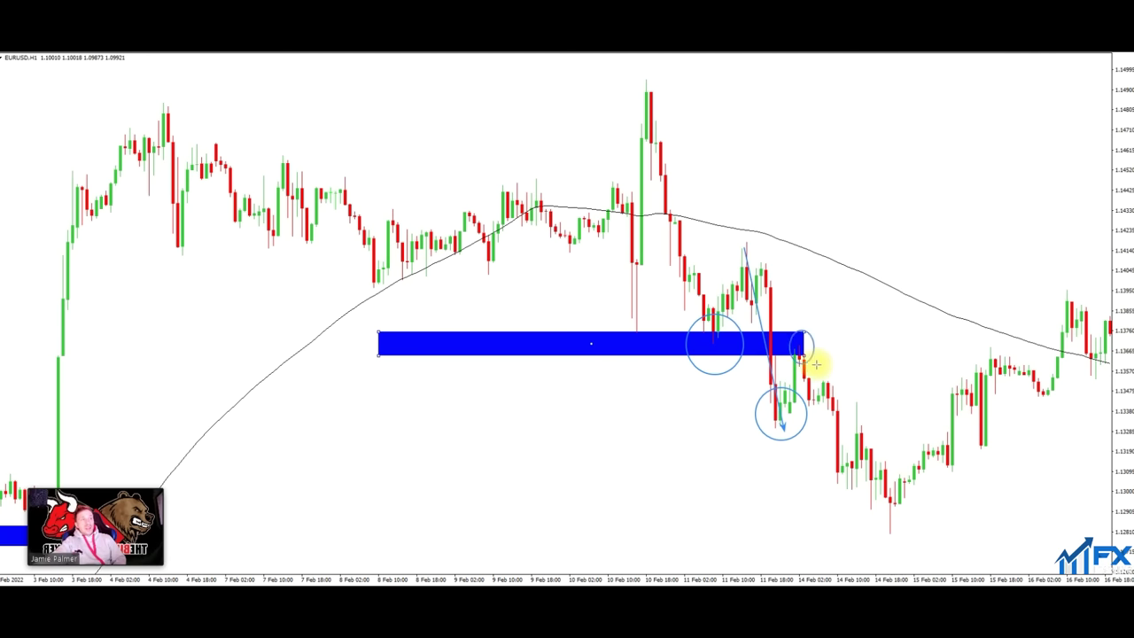
key(Escape)
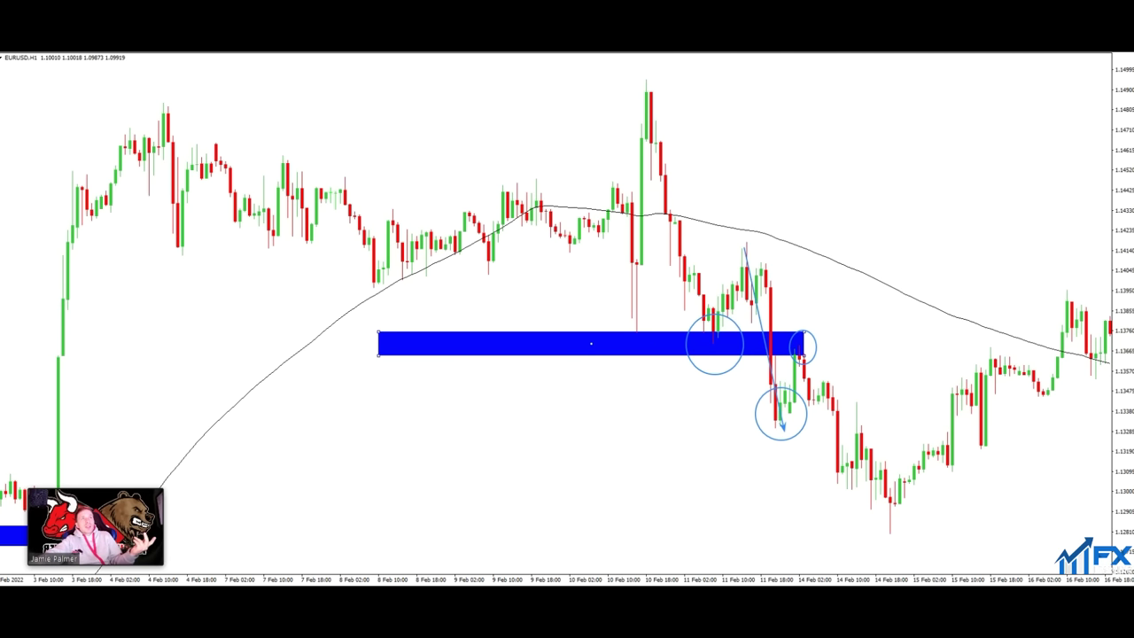
Draw arrows for the break through the zone, the retest and the following drop, then delete them.
click(337, 56)
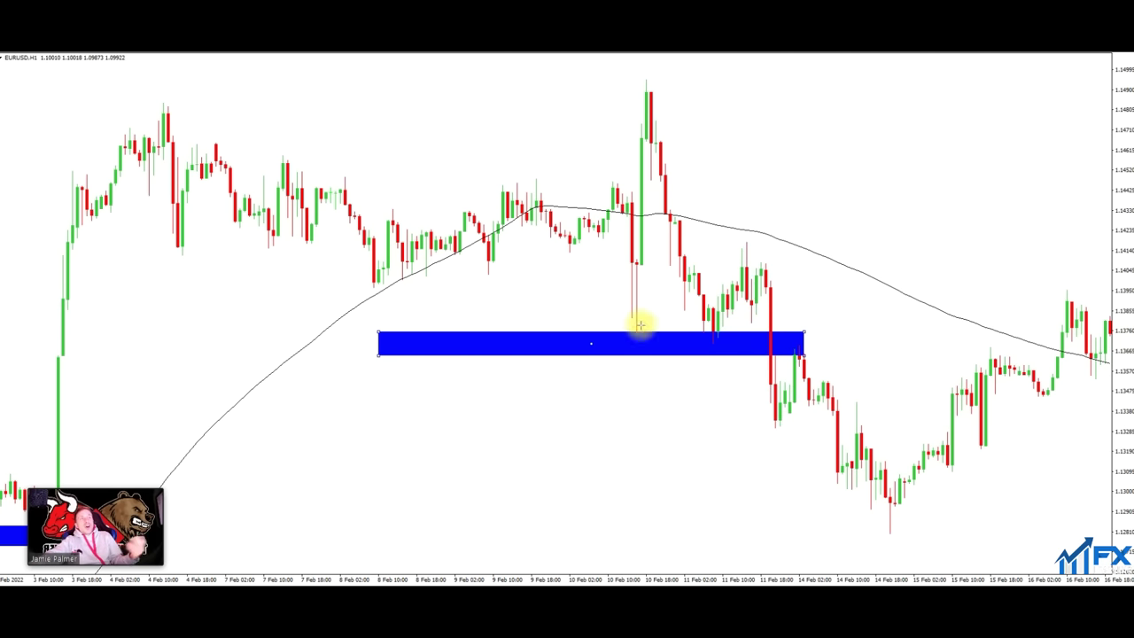
mouse_move(759, 279)
mouse_down()
mouse_move(792, 435)
mouse_move(776, 428)
mouse_move(802, 350)
mouse_up()
drag(675, 470, 704, 359)
drag(812, 351, 883, 536)
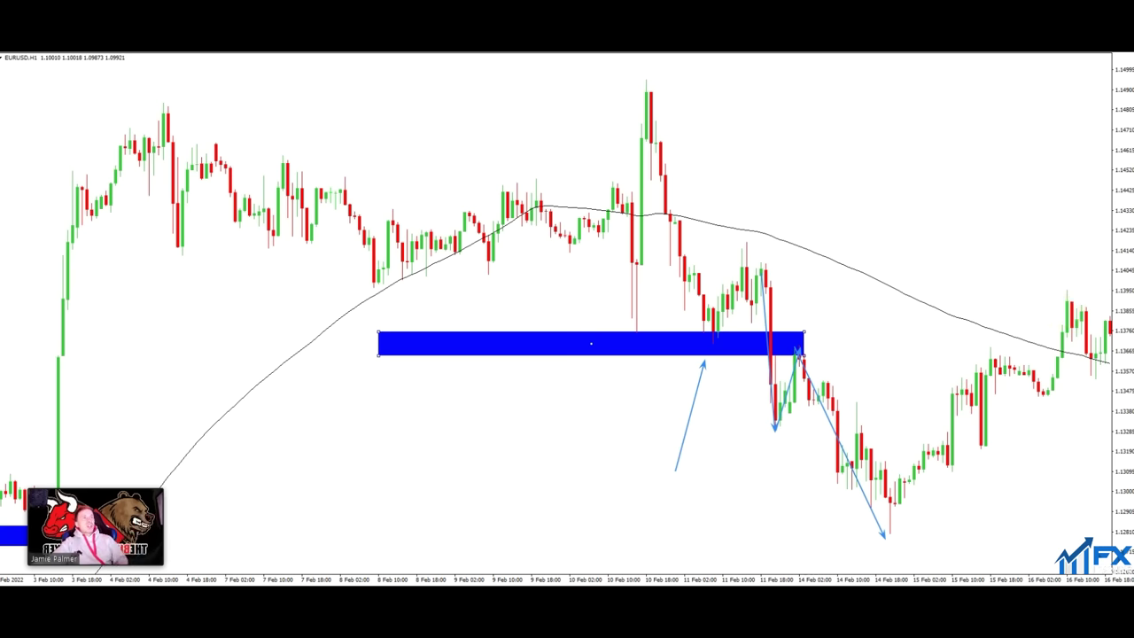
key(Delete)
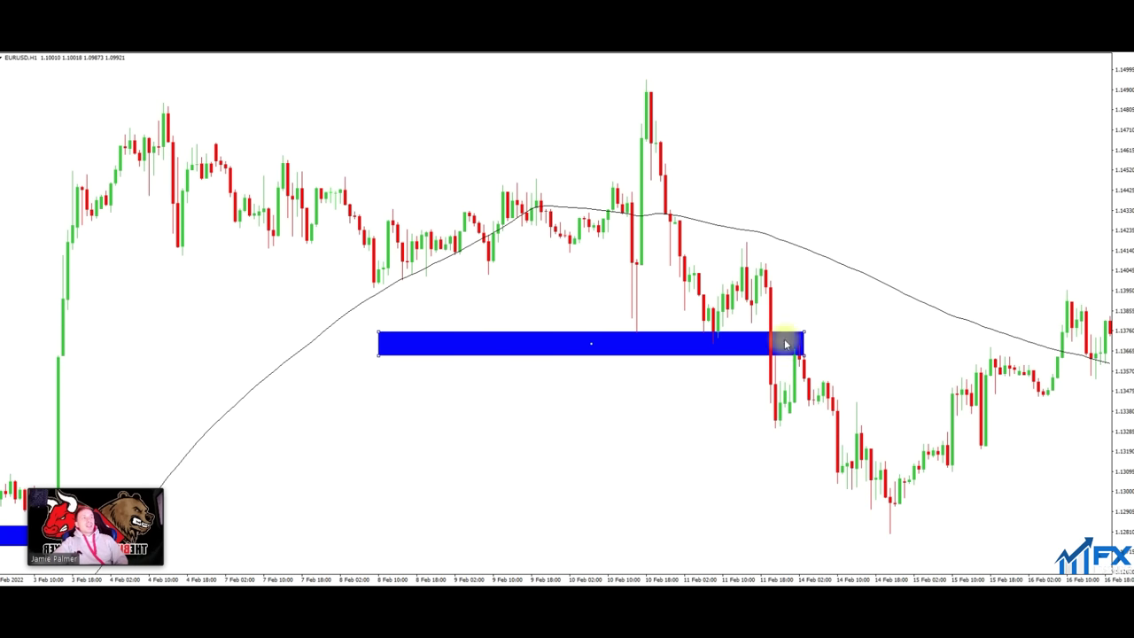
Flatten the blue zone into a thin band near 1.1333 extending to 15 Feb.
drag(806, 338, 1004, 365)
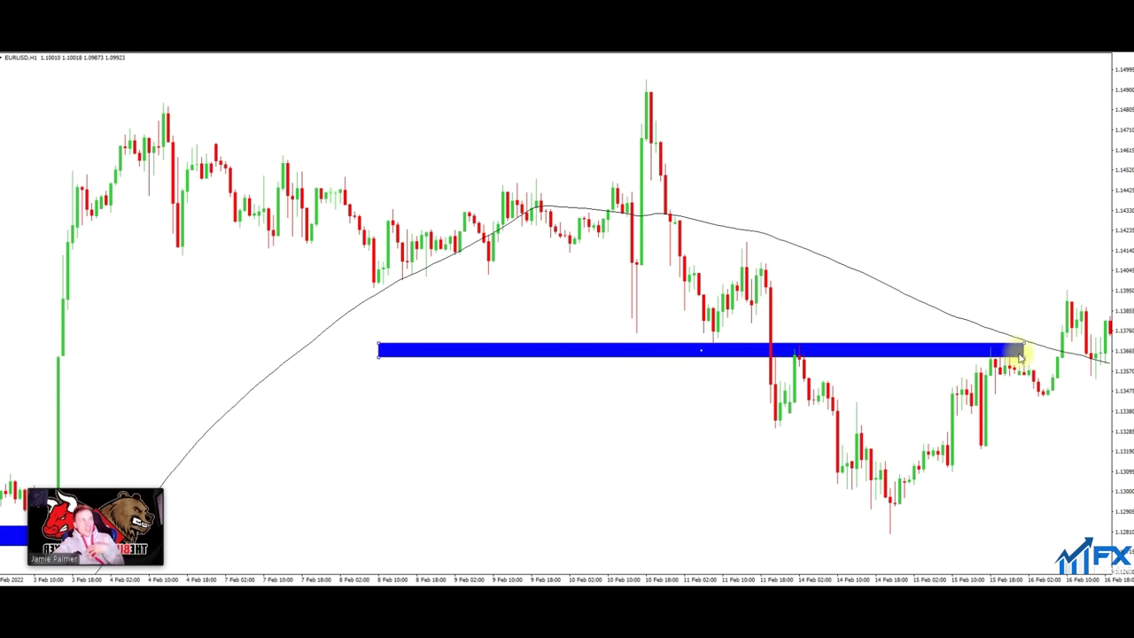
drag(1020, 358, 813, 435)
drag(808, 346, 967, 418)
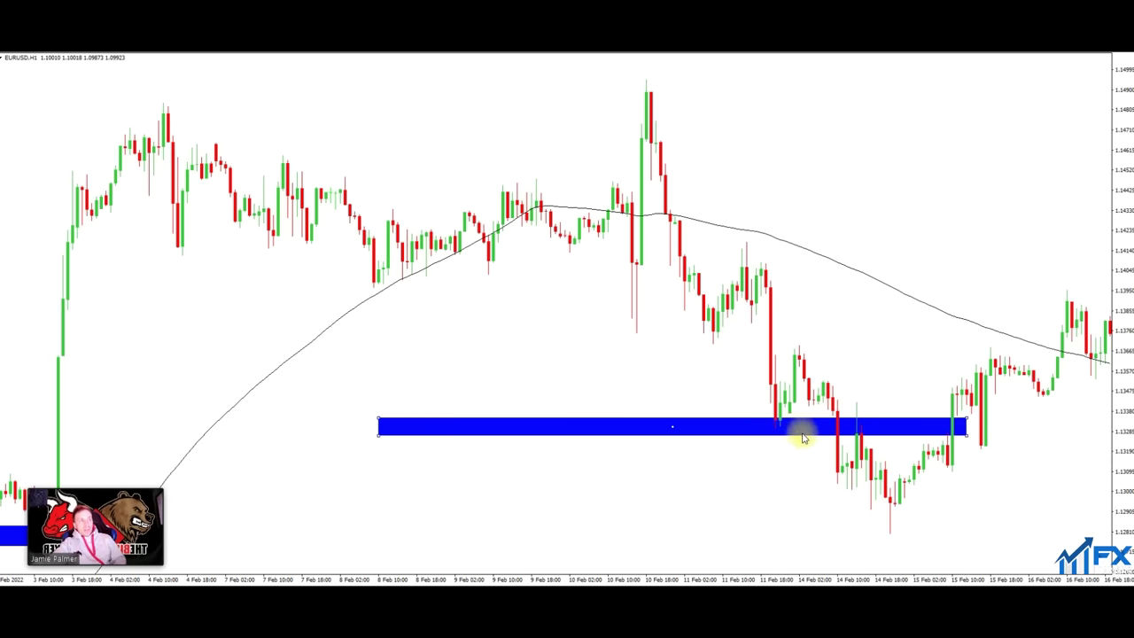
Draw arrows up into the zone, down onto it, and from the low back up to it.
drag(778, 512, 776, 432)
mouse_move(860, 344)
mouse_down()
mouse_move(853, 396)
mouse_move(893, 533)
mouse_up()
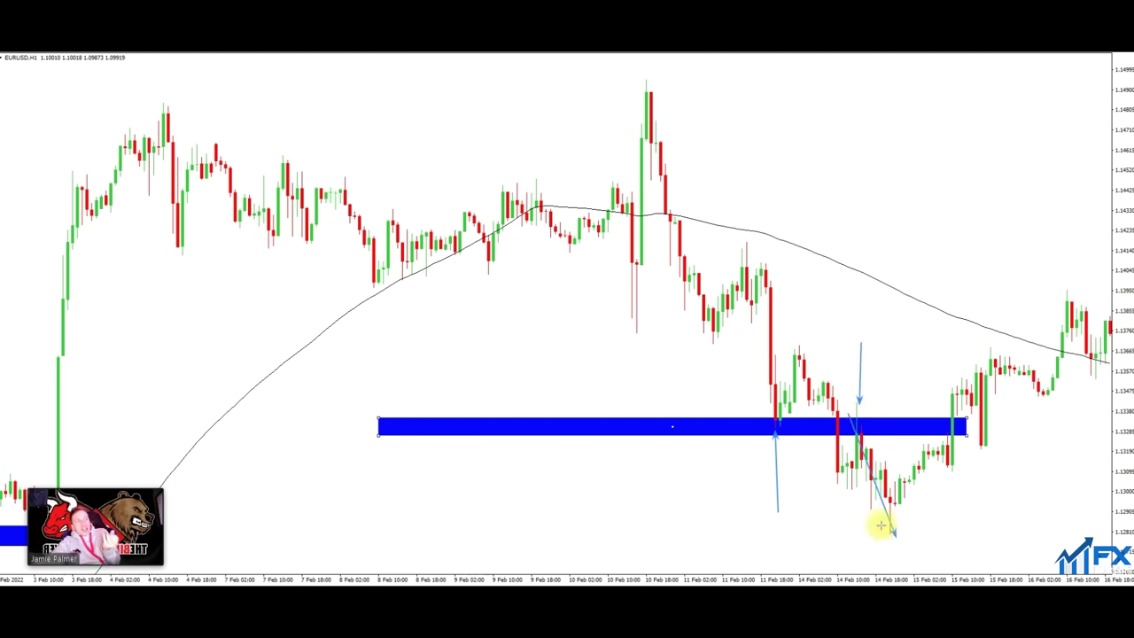
drag(881, 526, 955, 396)
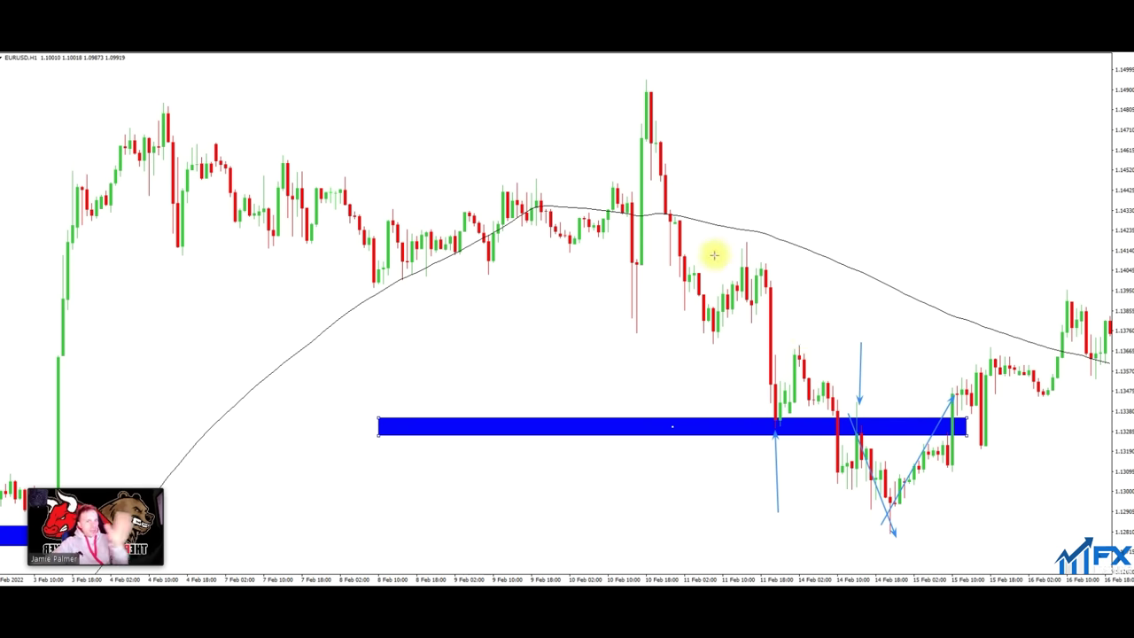
Trace the decline and rebound to a new high with zigzag arrows, clear them, and pan toward later dates.
drag(716, 125, 747, 182)
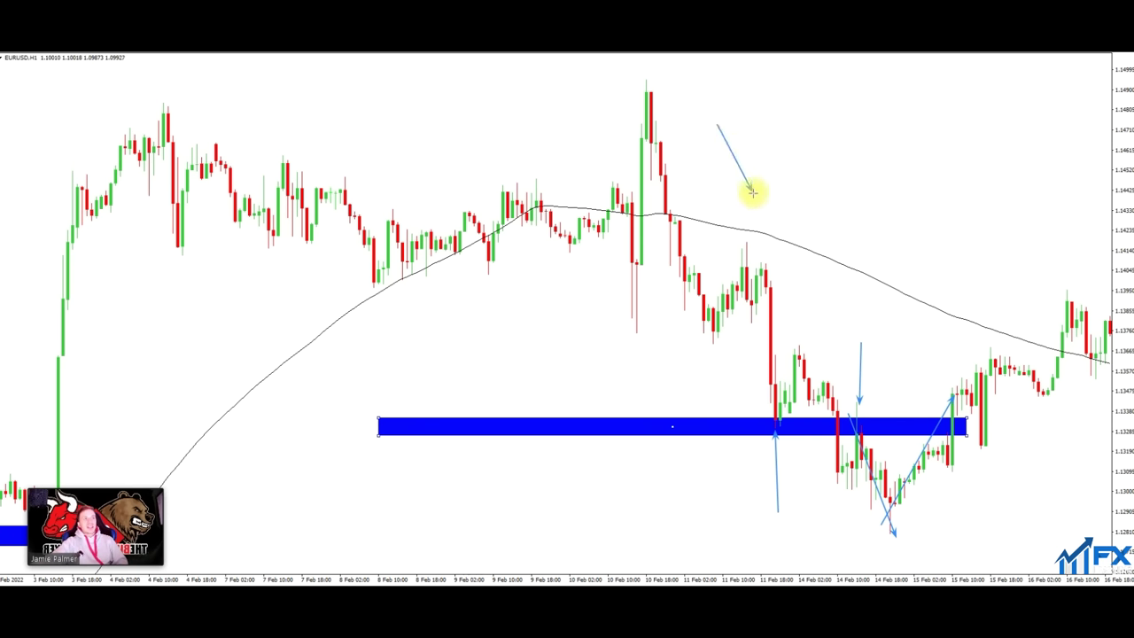
mouse_move(759, 200)
mouse_down()
mouse_move(788, 158)
mouse_move(857, 271)
mouse_move(883, 241)
mouse_move(943, 323)
mouse_up()
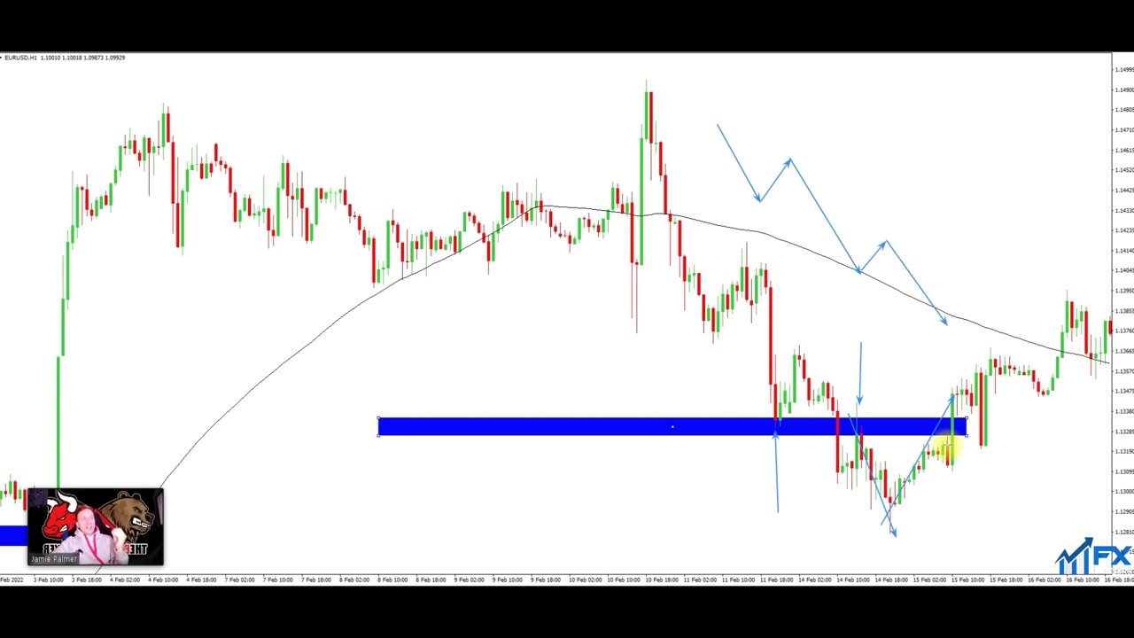
drag(946, 325, 991, 215)
drag(877, 201, 883, 232)
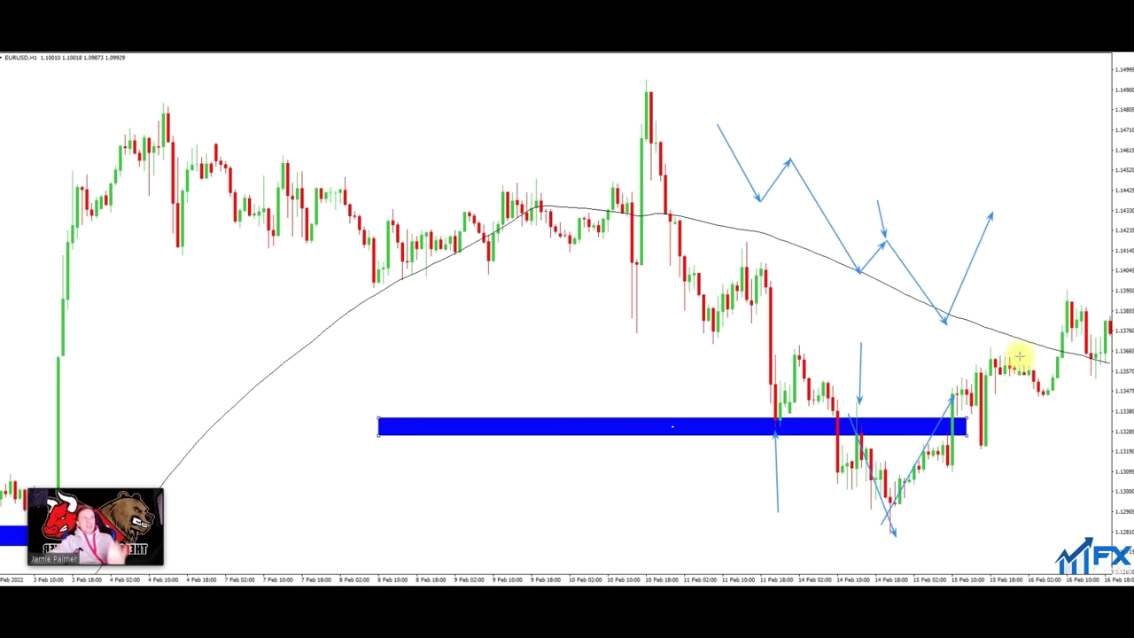
mouse_move(990, 214)
mouse_down()
mouse_move(1007, 263)
mouse_move(1066, 149)
mouse_up()
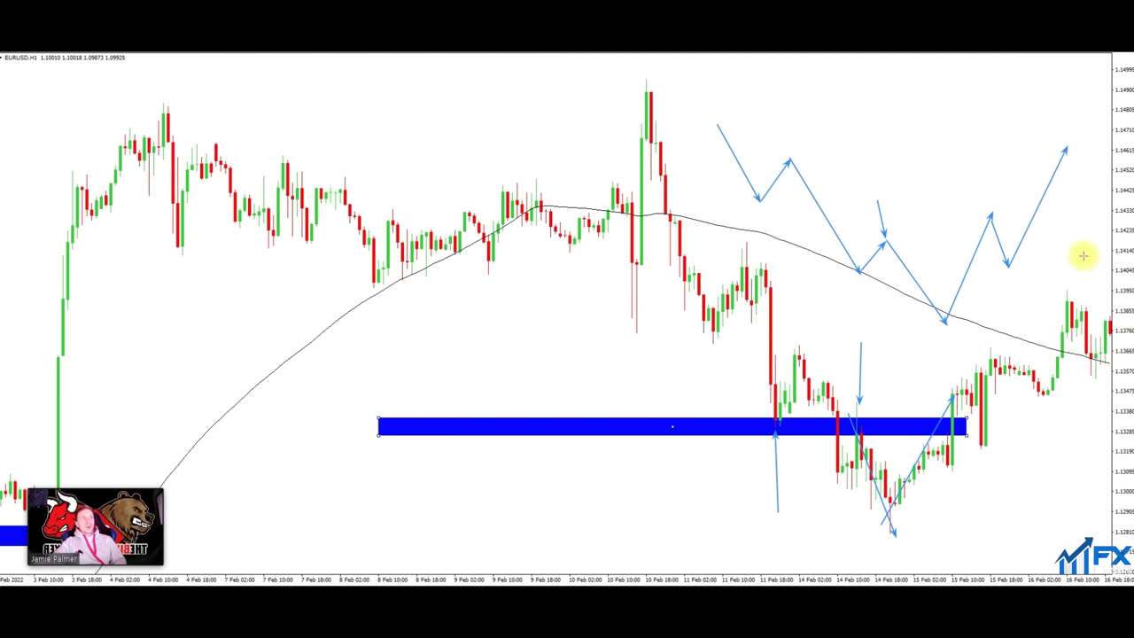
key(e)
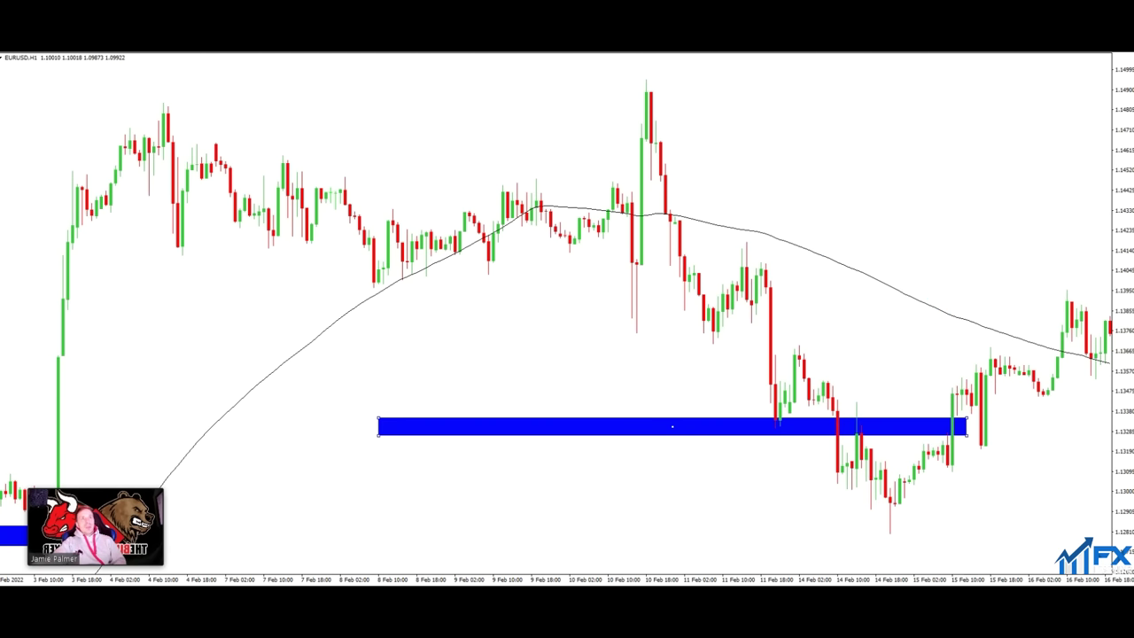
drag(663, 354, 476, 363)
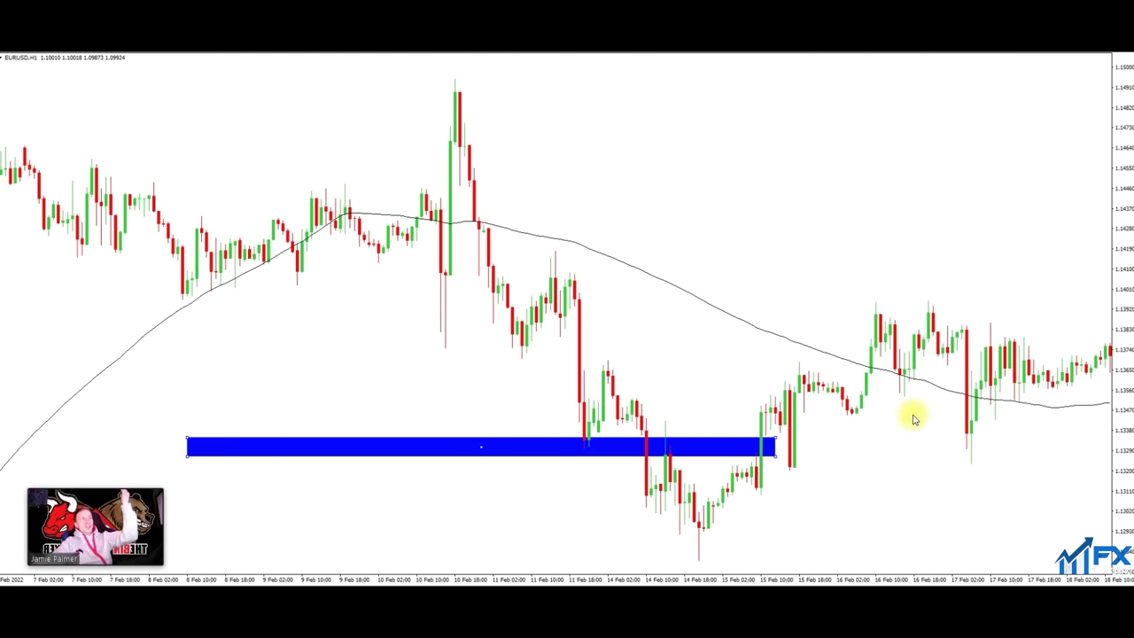
Raise the zone to about 1.1362, arrow up from the 15 Feb low, clear it, and switch to M5.
mouse_move(775, 455)
mouse_down()
mouse_move(942, 362)
mouse_move(918, 377)
mouse_move(916, 435)
mouse_move(914, 370)
mouse_up()
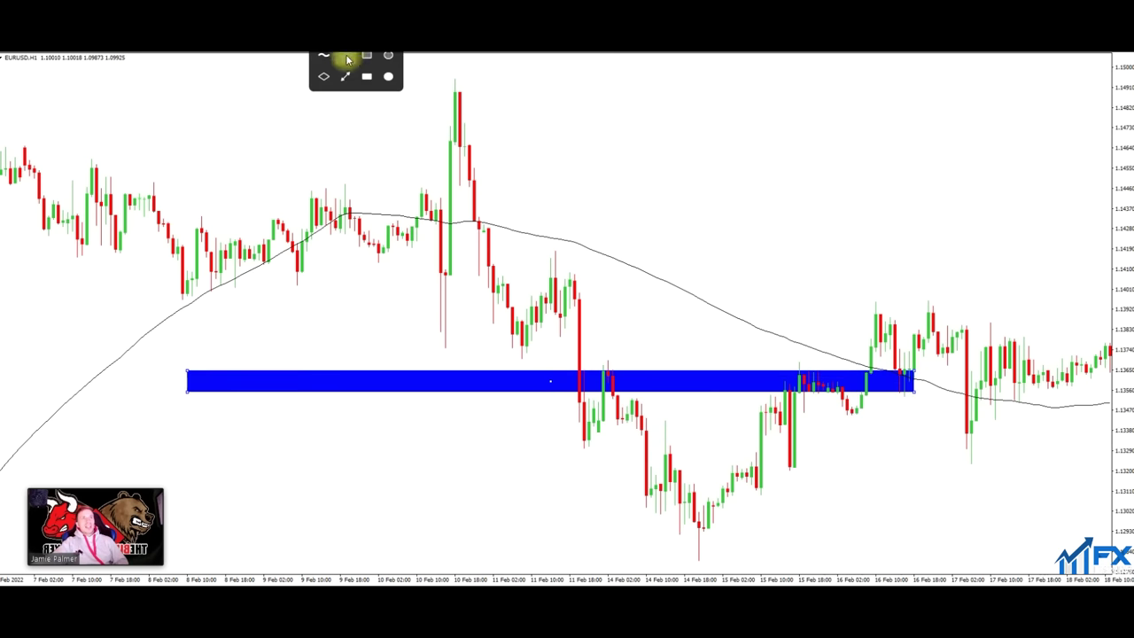
click(347, 58)
mouse_move(778, 483)
mouse_down()
mouse_move(803, 356)
mouse_move(921, 319)
mouse_move(874, 290)
mouse_move(898, 372)
mouse_move(933, 299)
mouse_up()
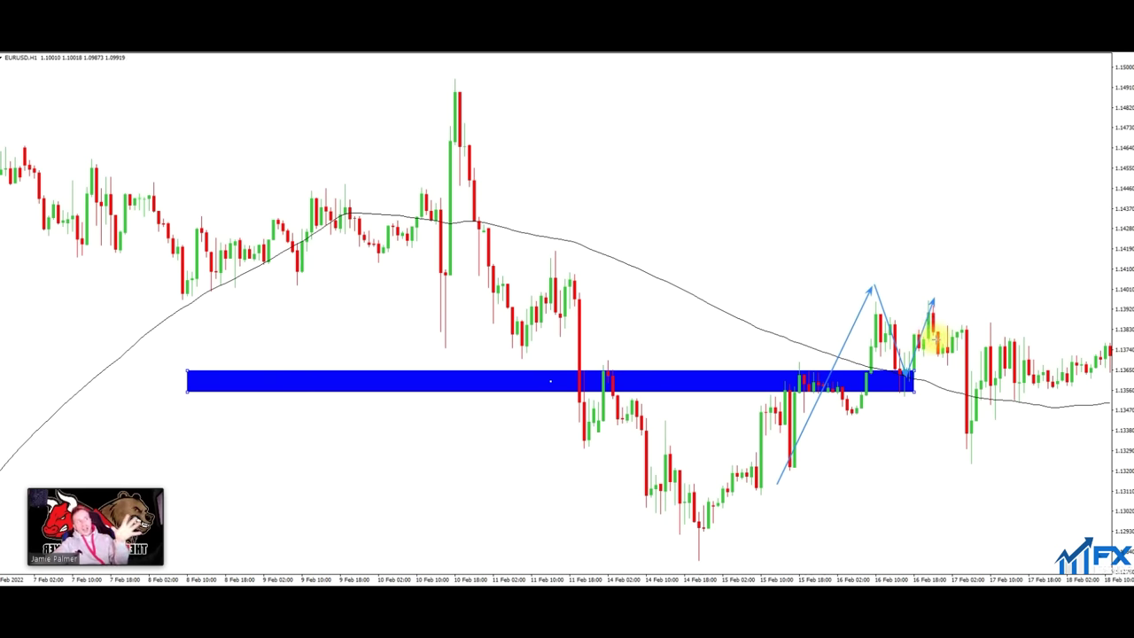
click(608, 53)
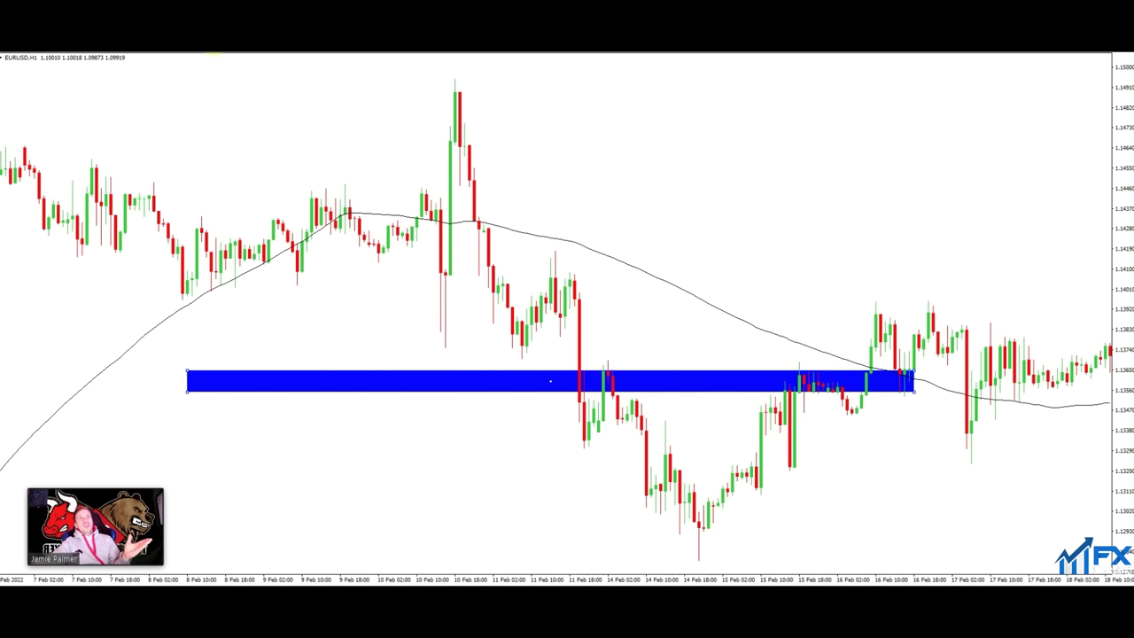
click(213, 56)
On M5, scroll to 16 Feb, widen the zone over the afternoon wicks, and measure the move away.
scroll(298, 354, down, 10)
scroll(762, 341, down, 15)
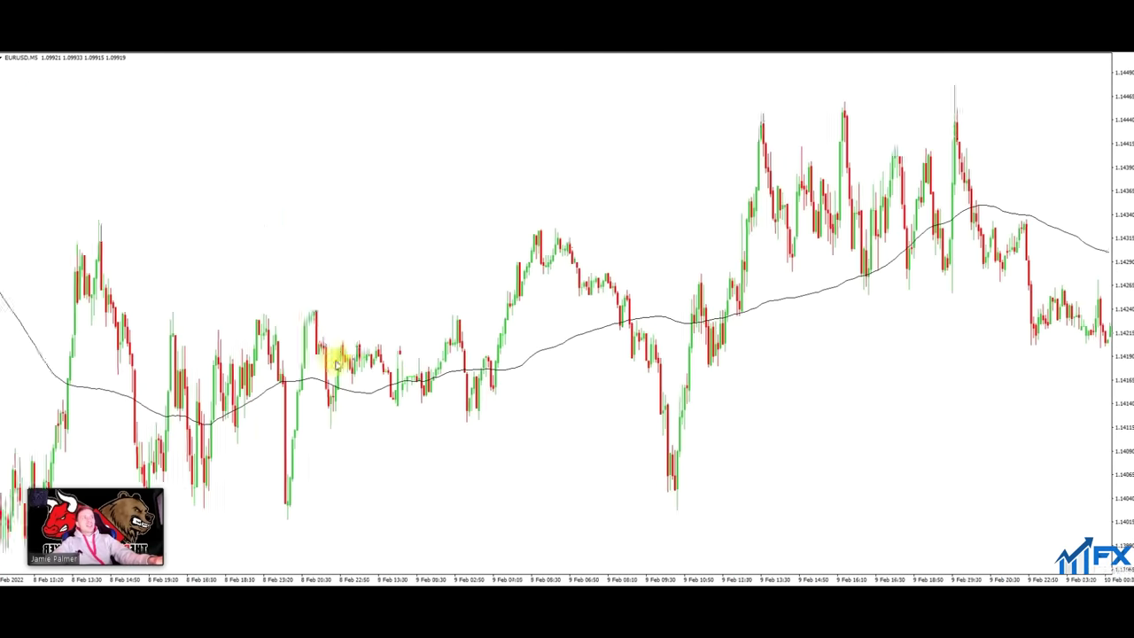
scroll(185, 327, down, 15)
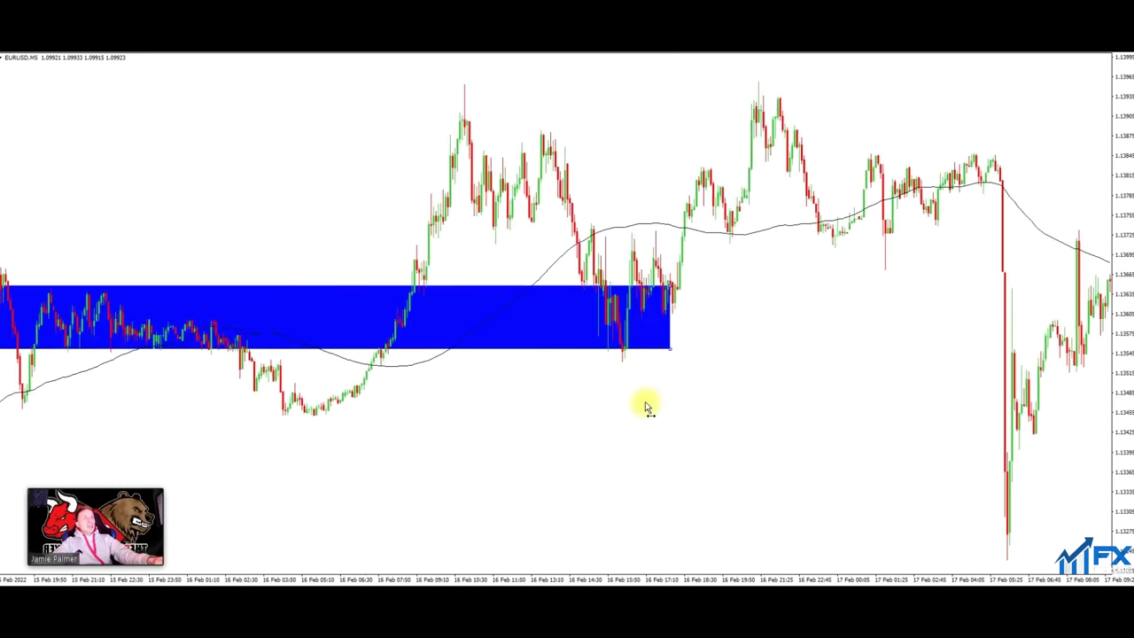
scroll(646, 399, up, 4)
drag(772, 280, 813, 288)
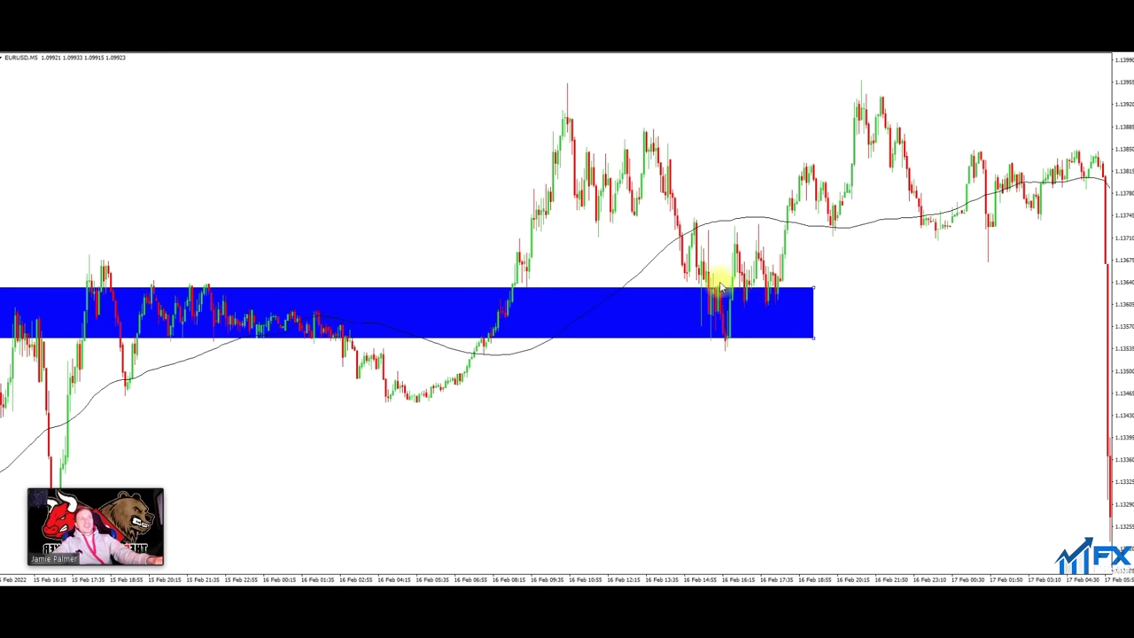
middle_click(735, 335)
mouse_move(735, 291)
mouse_down()
mouse_move(814, 129)
mouse_move(861, 76)
mouse_up()
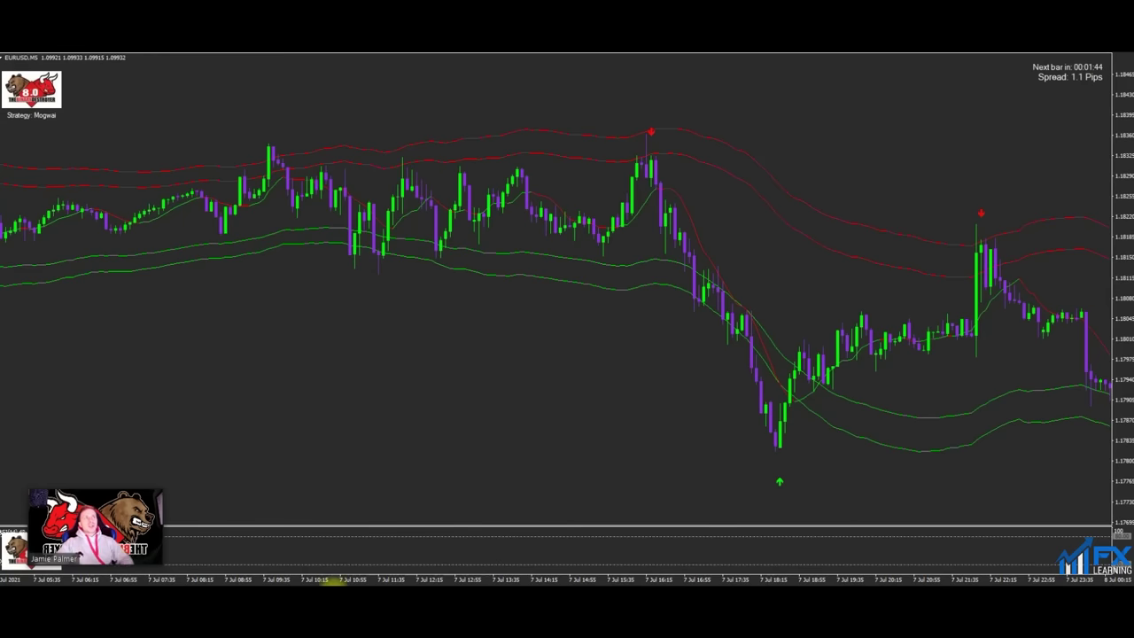
Pan back to earlier 7 Jul bars and draw a blue zone across the highs near 1.1834.
drag(571, 425, 394, 390)
drag(558, 357, 649, 369)
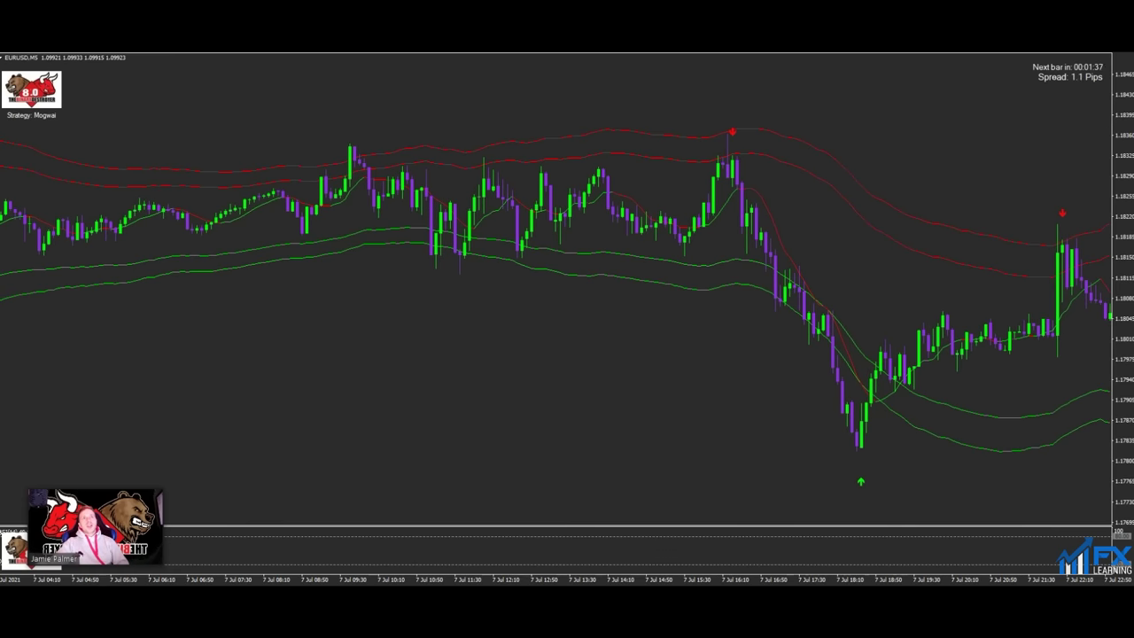
mouse_move(121, 98)
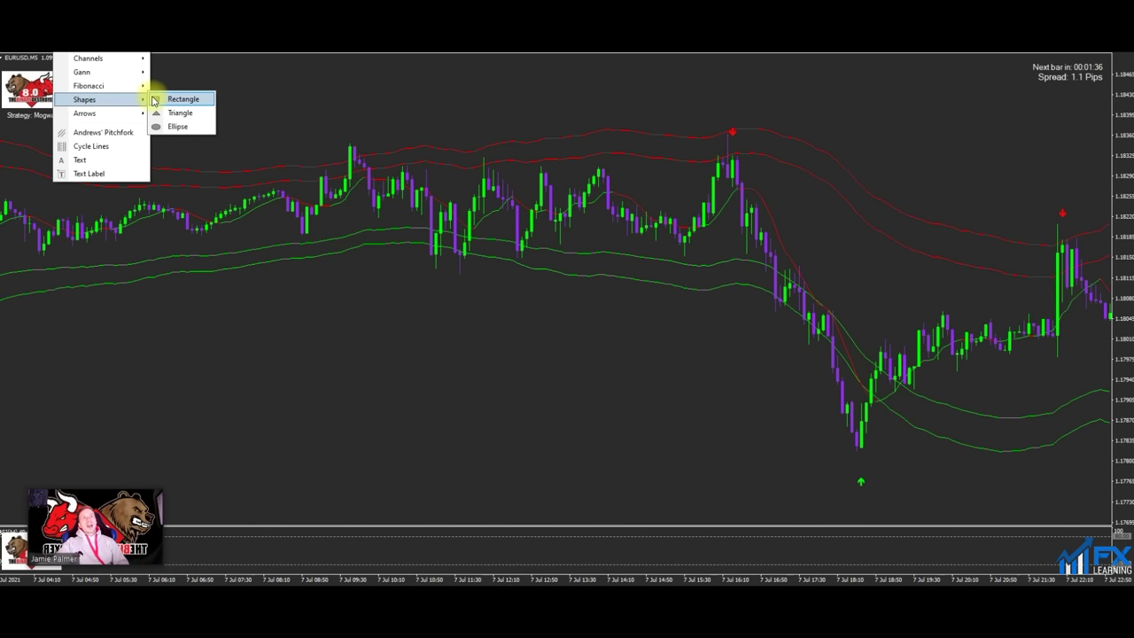
click(182, 98)
drag(346, 160, 742, 163)
drag(343, 167, 328, 161)
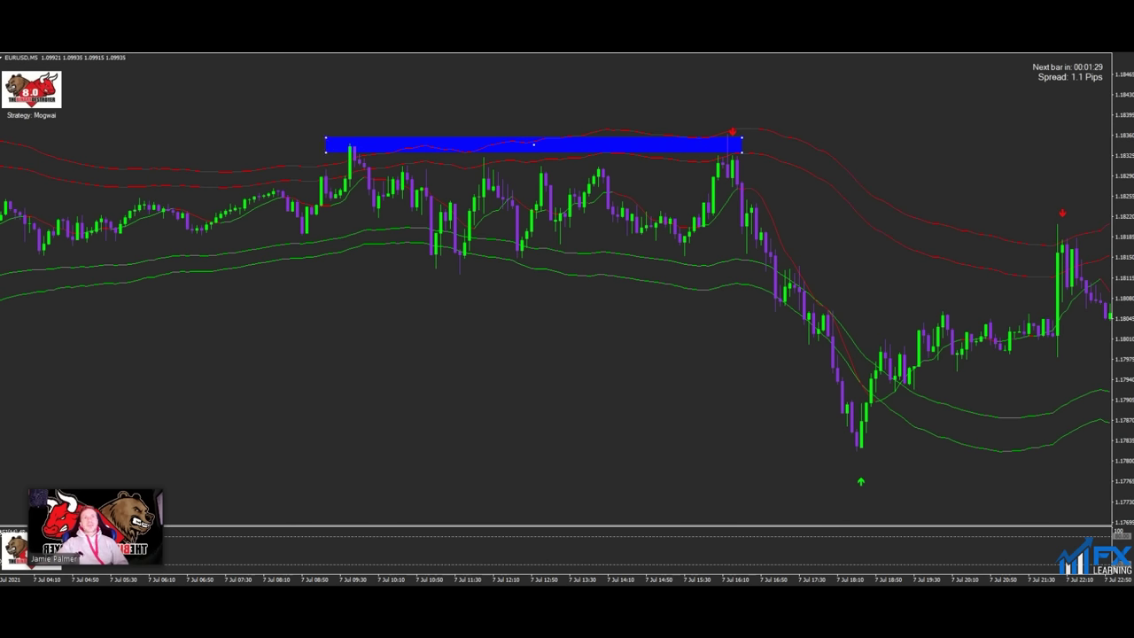
Draw a second thin blue rectangle zone along the 1.1816 level, extended to the left.
click(66, 44)
mouse_move(102, 101)
click(205, 101)
drag(431, 252, 1076, 237)
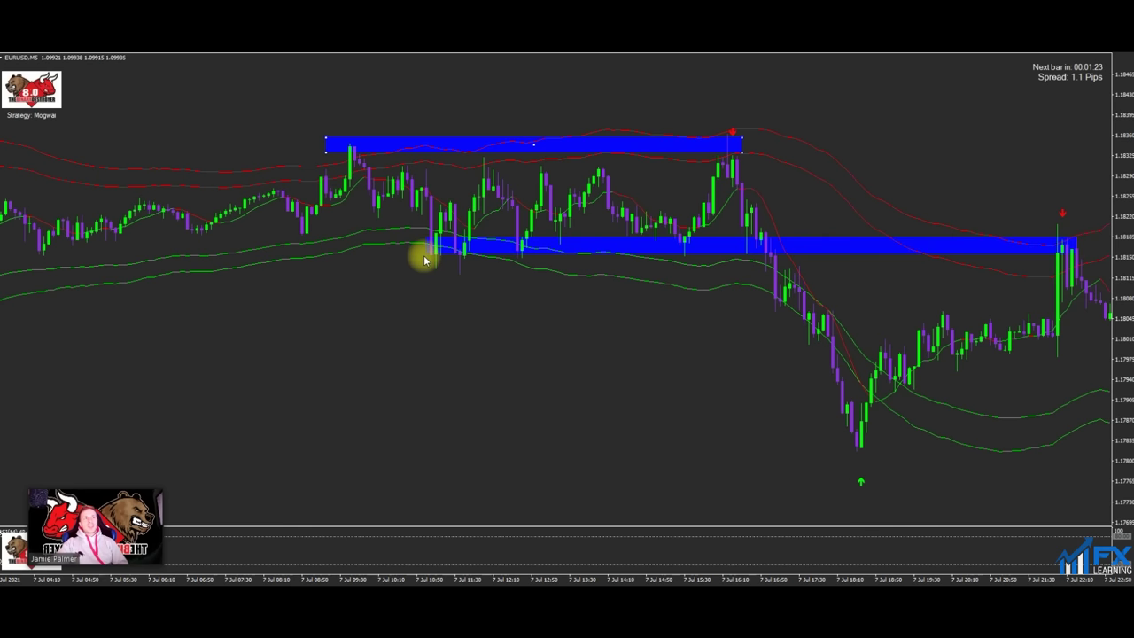
drag(424, 260, 345, 253)
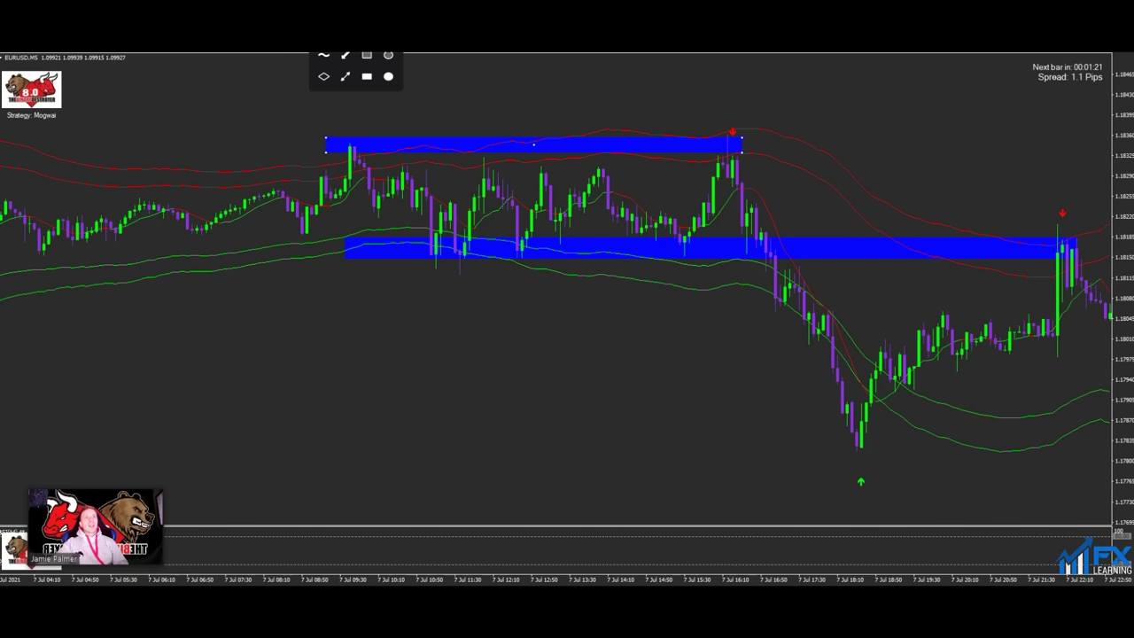
click(345, 56)
Draw arrows at the lower-zone bounces, onto both ends of the upper zone, and down to the low.
mouse_move(408, 346)
mouse_down()
mouse_move(443, 253)
mouse_move(438, 275)
mouse_up()
drag(538, 343, 530, 271)
drag(688, 335, 688, 286)
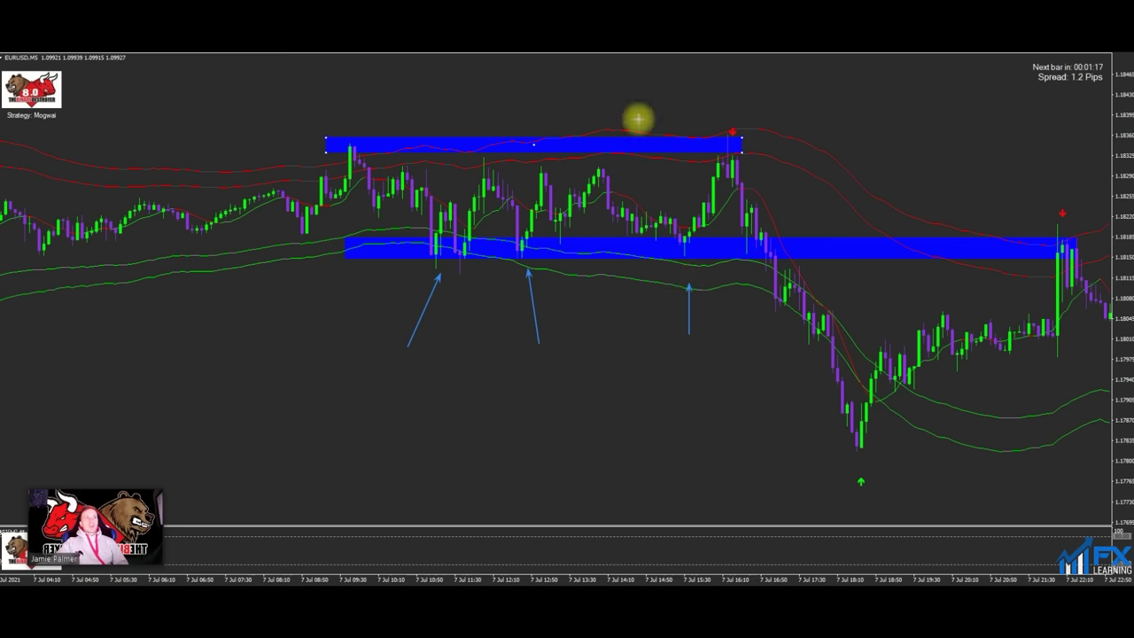
drag(414, 94, 381, 130)
mouse_move(717, 67)
mouse_down()
mouse_move(740, 111)
mouse_move(718, 101)
mouse_move(731, 121)
mouse_up()
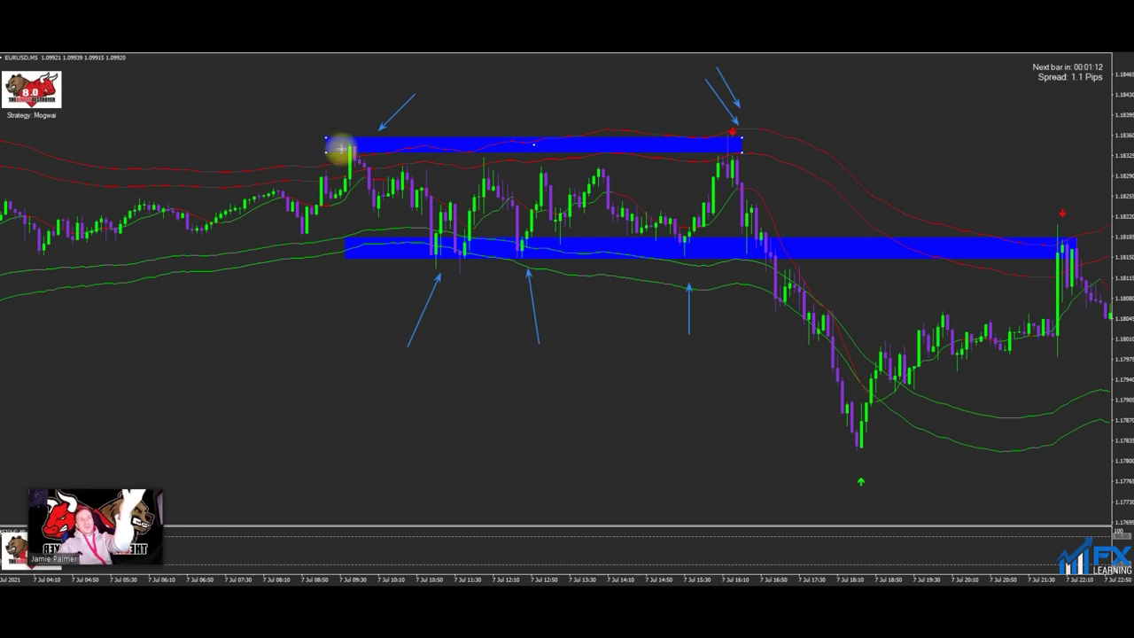
mouse_move(732, 137)
mouse_down()
mouse_move(842, 417)
mouse_move(841, 445)
mouse_up()
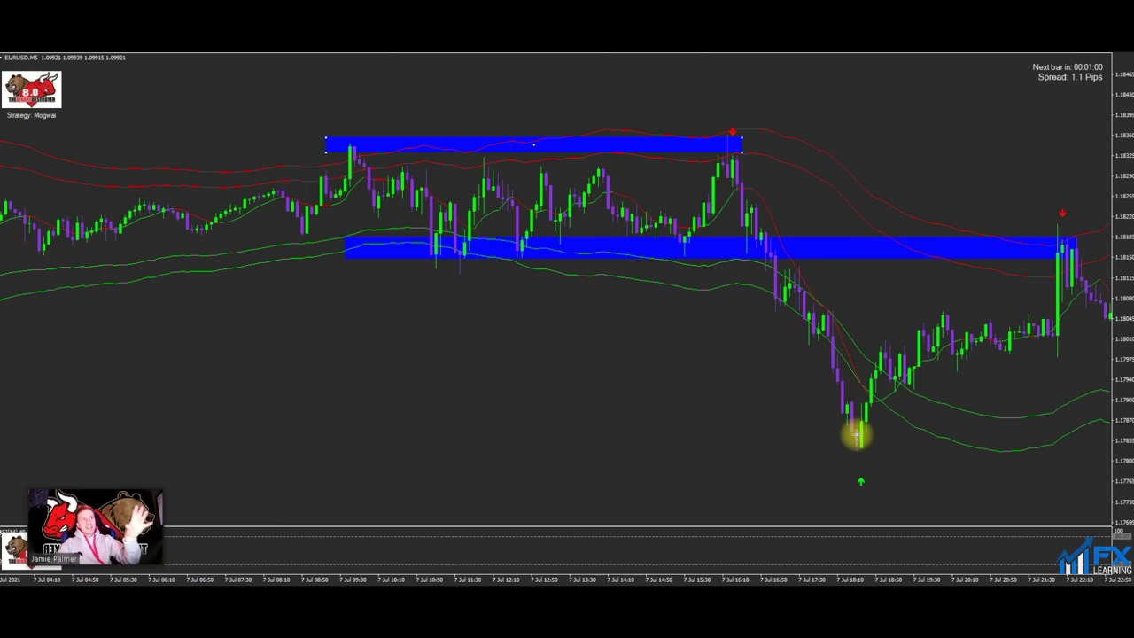
Point arrows at three more wick touches of the lower zone, then clear all arrows.
drag(687, 412, 689, 273)
drag(626, 404, 525, 274)
drag(476, 346, 456, 280)
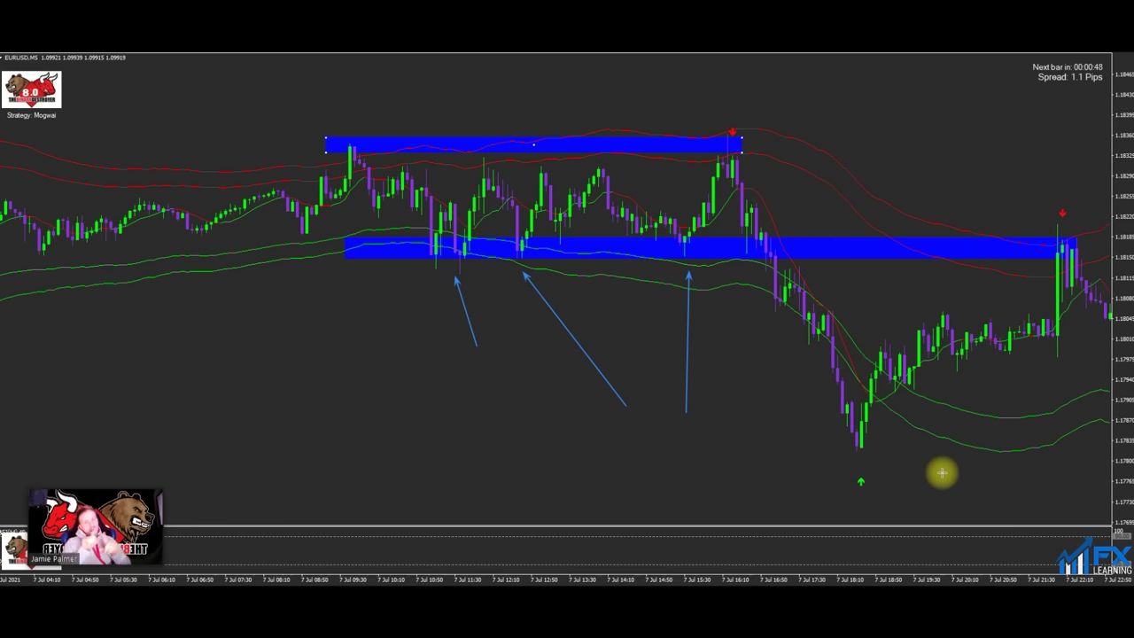
key(BackSpace)
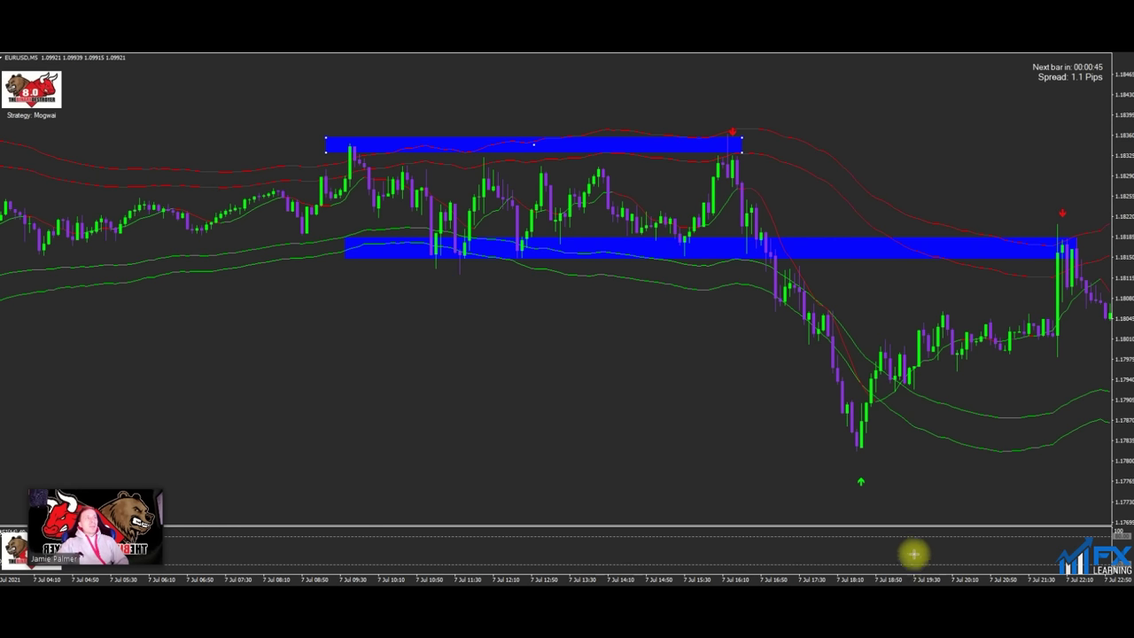
Sketch lines between the swing low and the zones, clear them, and pan into early 8 Jul.
drag(841, 468, 1045, 257)
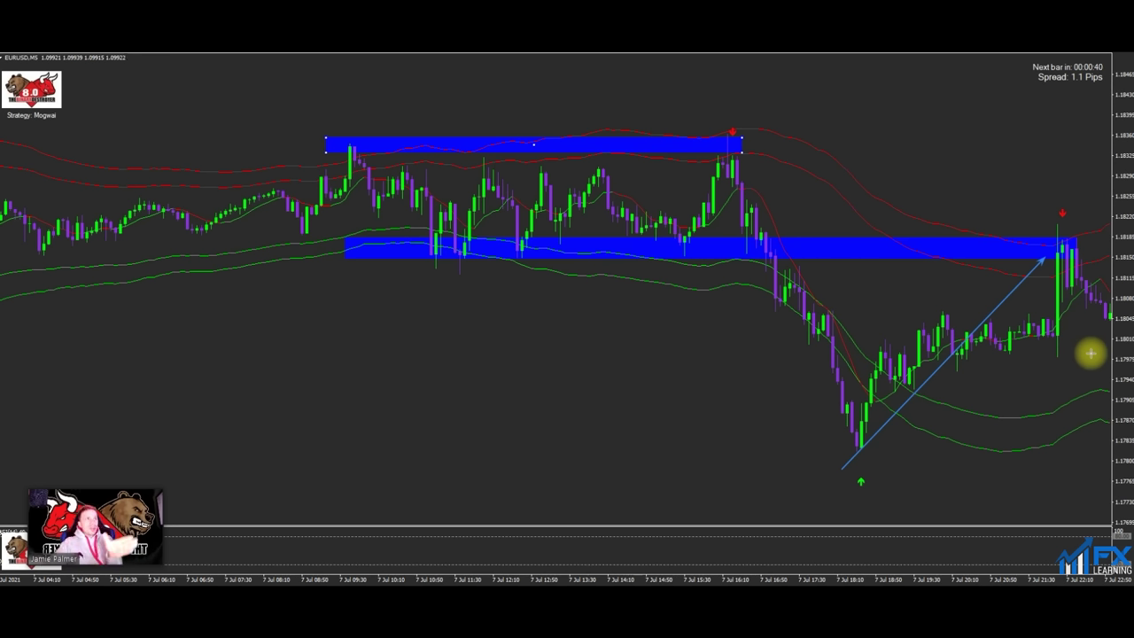
mouse_move(726, 131)
mouse_down()
mouse_move(795, 266)
mouse_move(846, 462)
mouse_up()
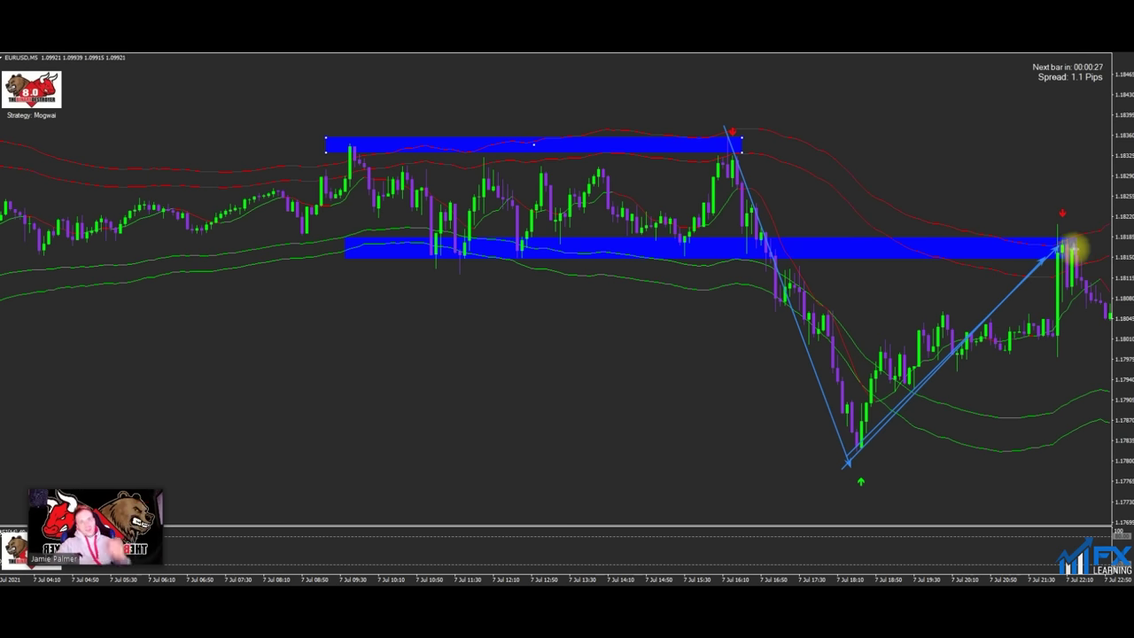
drag(775, 98, 1006, 192)
key(BackSpace)
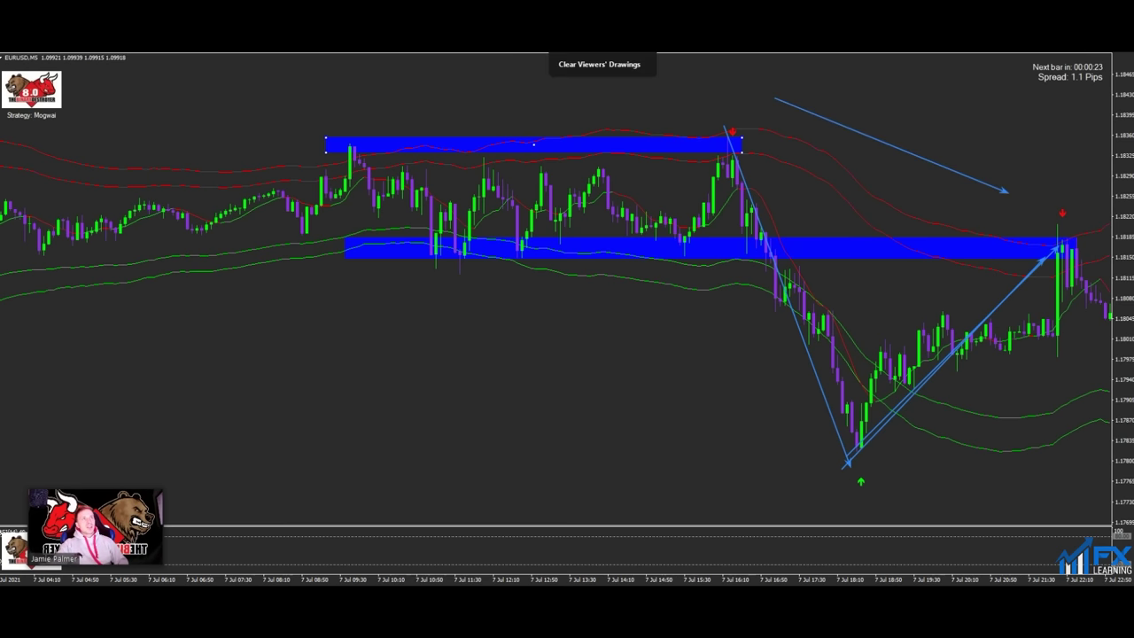
drag(716, 379, 551, 362)
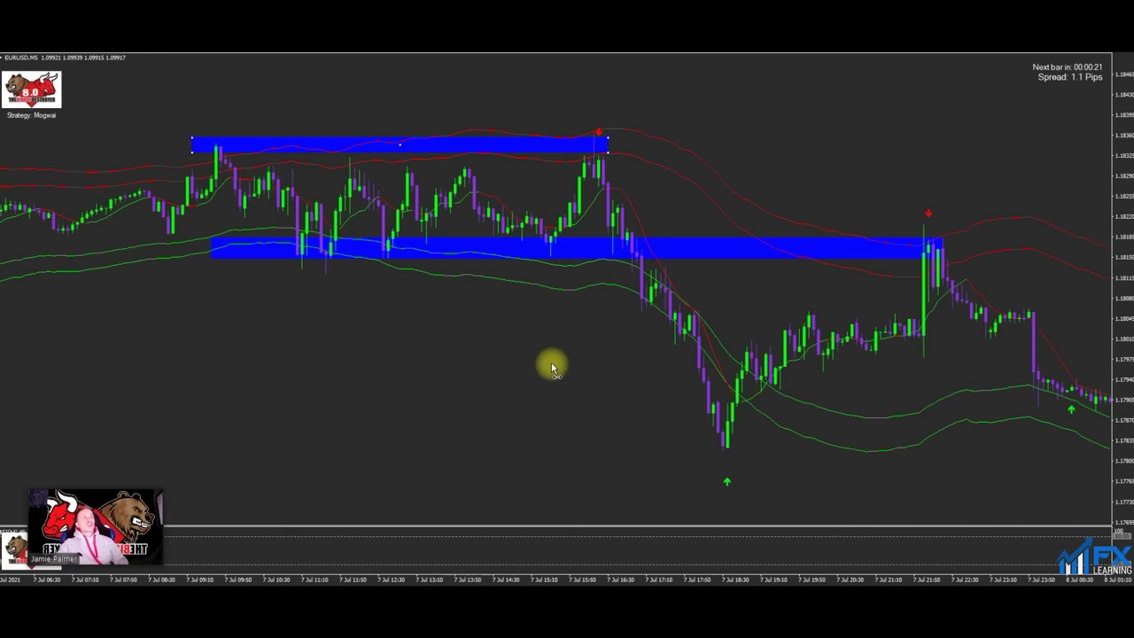
Measure a price move with the crosshair, then compress the price scale of the USDCAD H1 chart.
middle_click(924, 275)
drag(924, 275, 1062, 423)
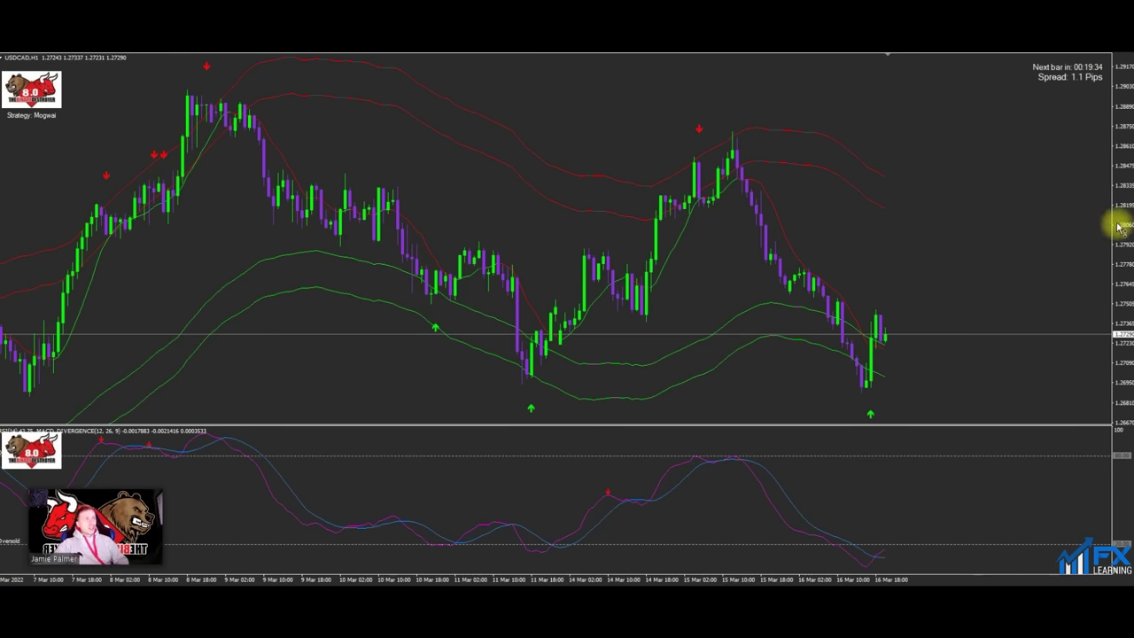
drag(1116, 233, 1116, 238)
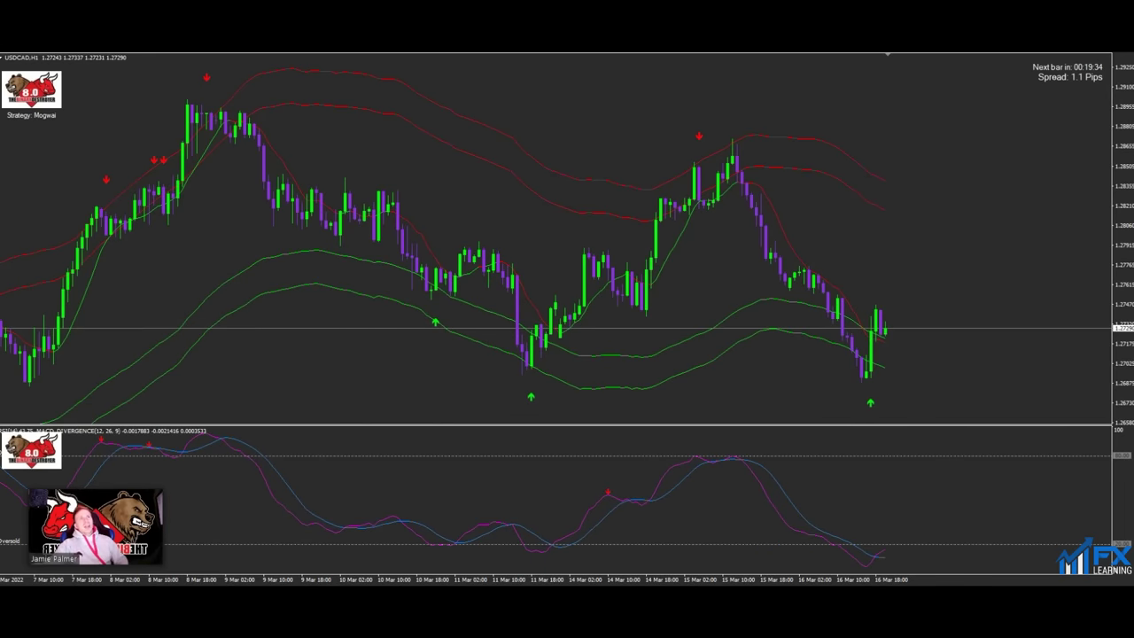
Draw a blue rectangle zone across the 8 Mar highs near 1.2890 on USDCAD.
mouse_move(347, 55)
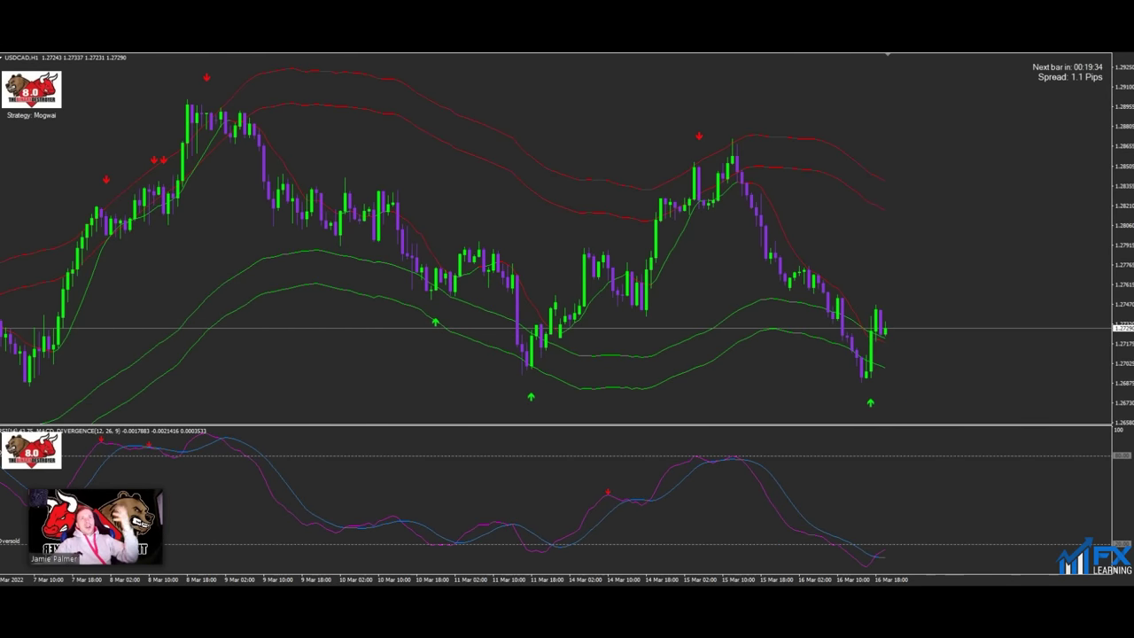
right_click(53, 53)
mouse_move(88, 101)
click(169, 98)
drag(173, 94, 809, 116)
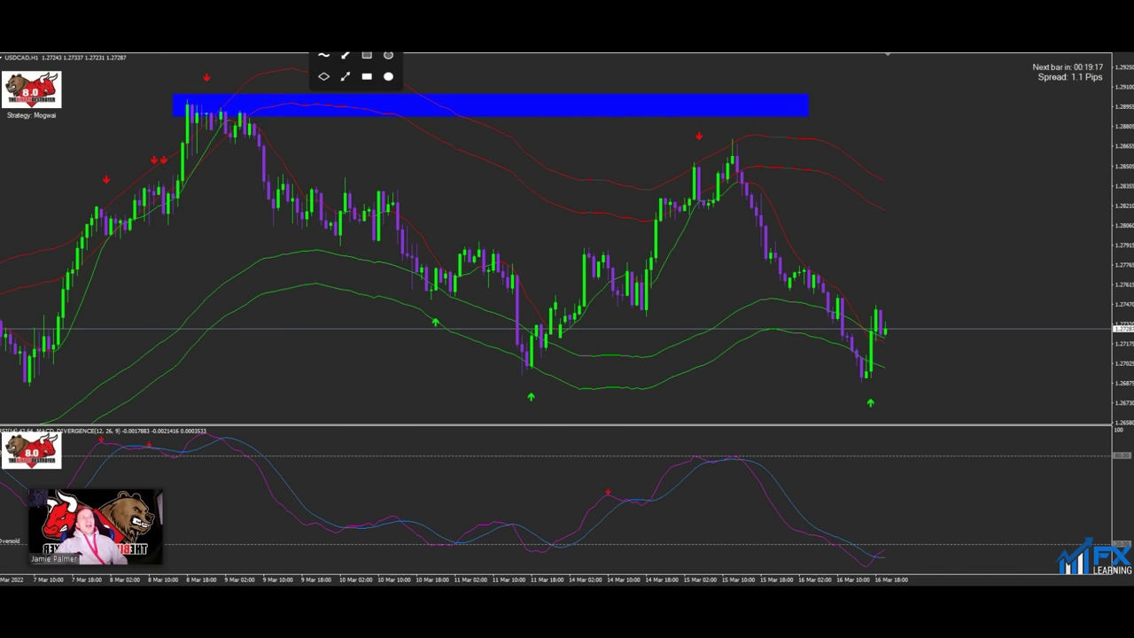
Draw a second blue rectangle zone along the 11–16 Mar lows near 1.2690.
mouse_move(109, 97)
click(160, 99)
drag(519, 371, 889, 387)
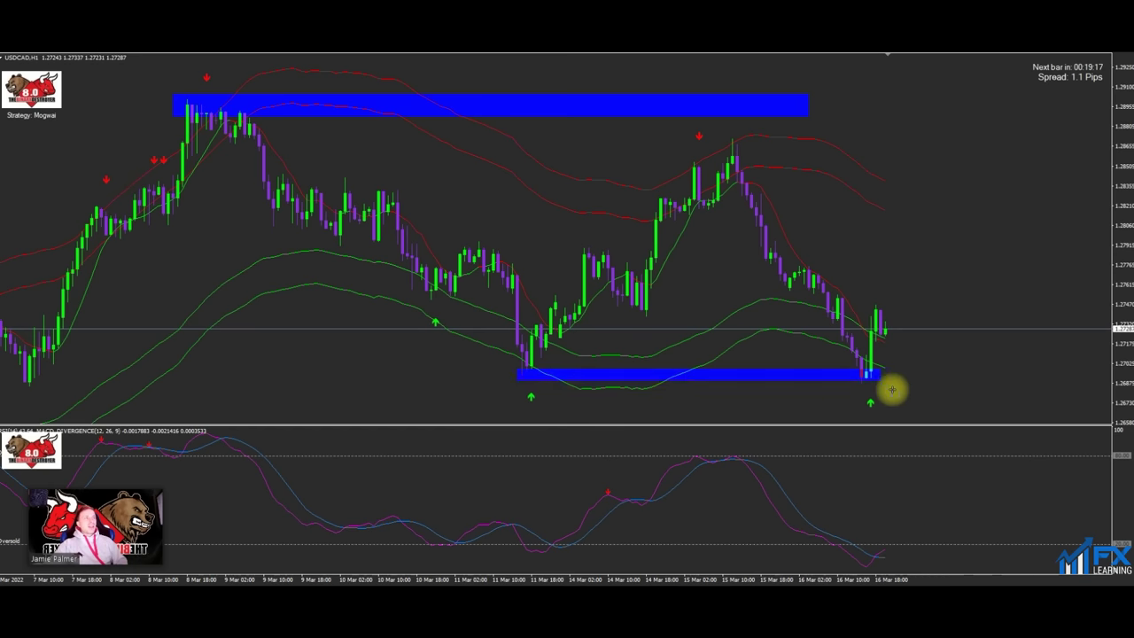
drag(491, 283, 691, 297)
Move the lower blue zone onto the earlier March lows and extend its right end to 11 Mar.
drag(506, 250, 491, 253)
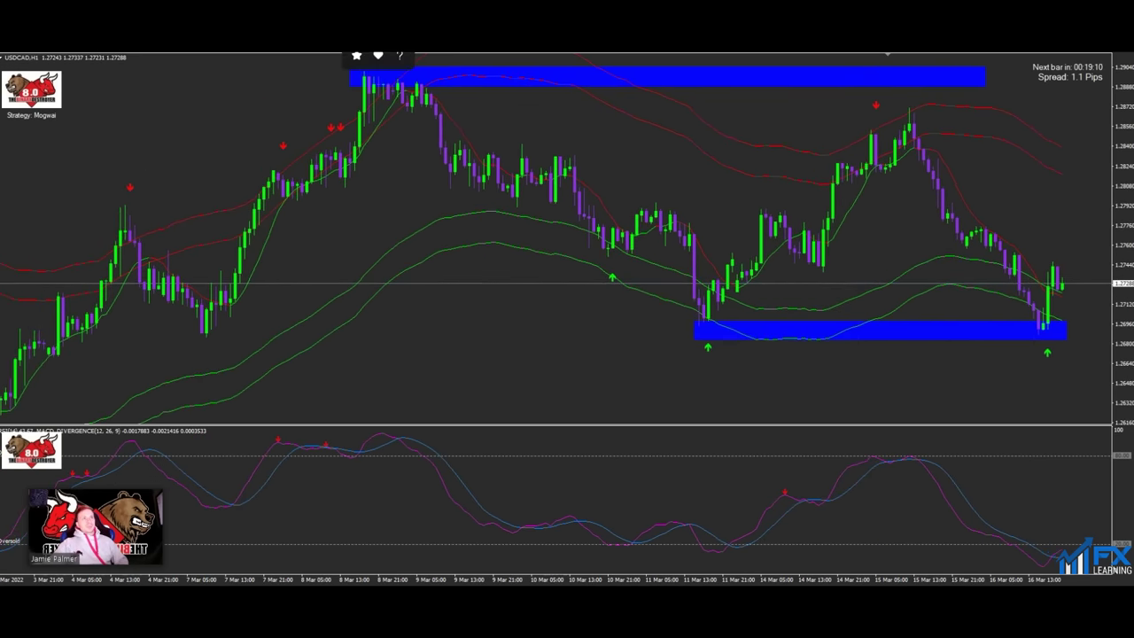
double_click(654, 329)
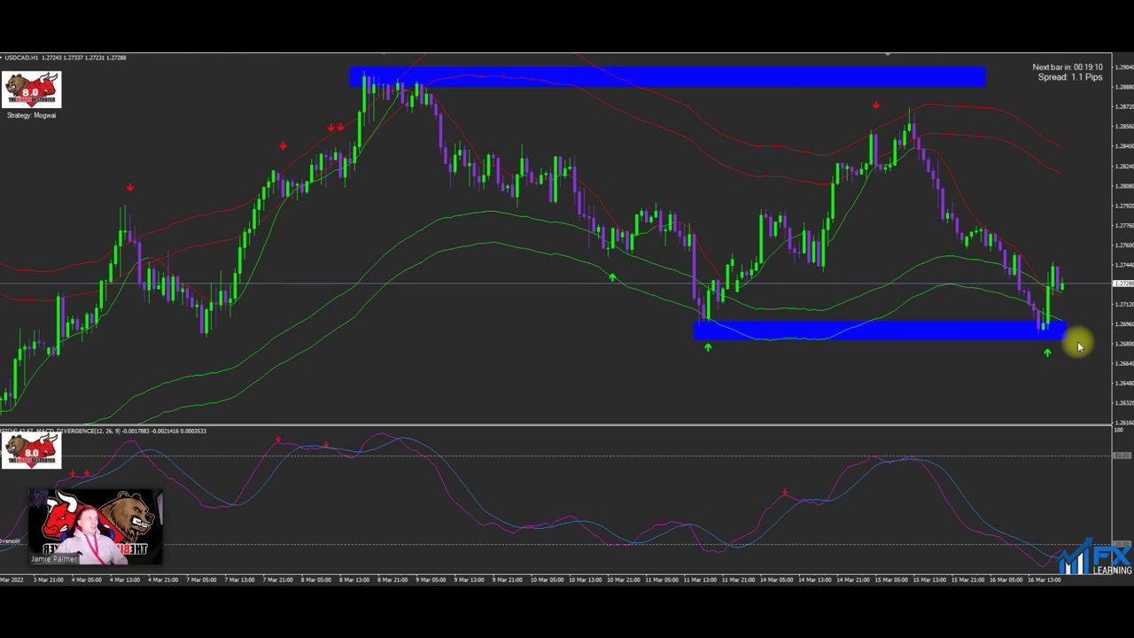
drag(1066, 339, 76, 335)
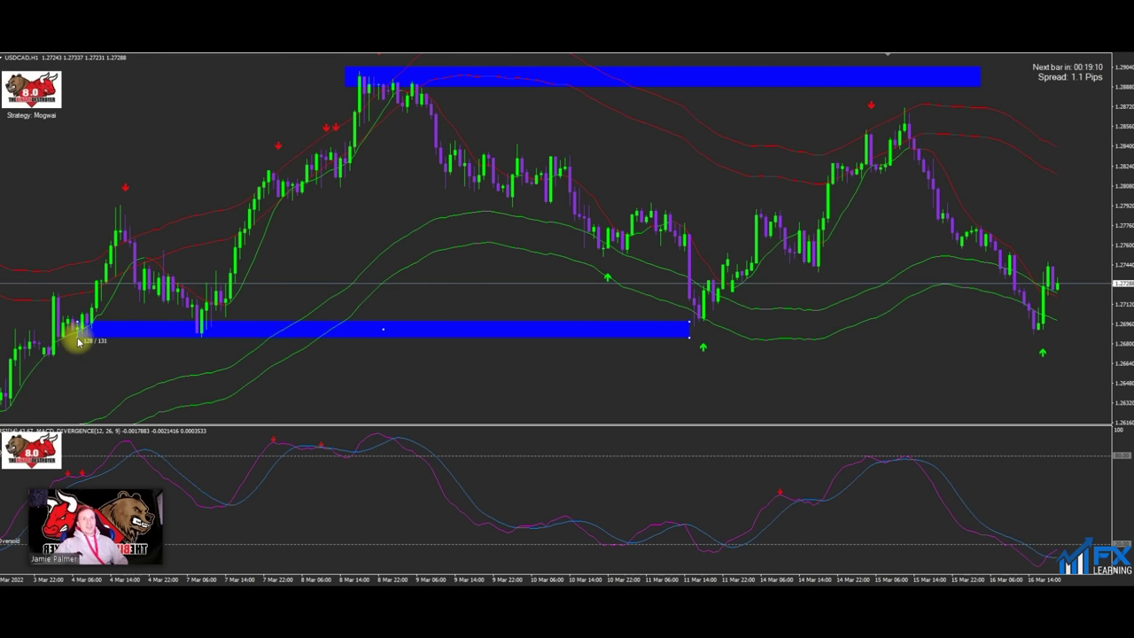
drag(688, 335, 710, 334)
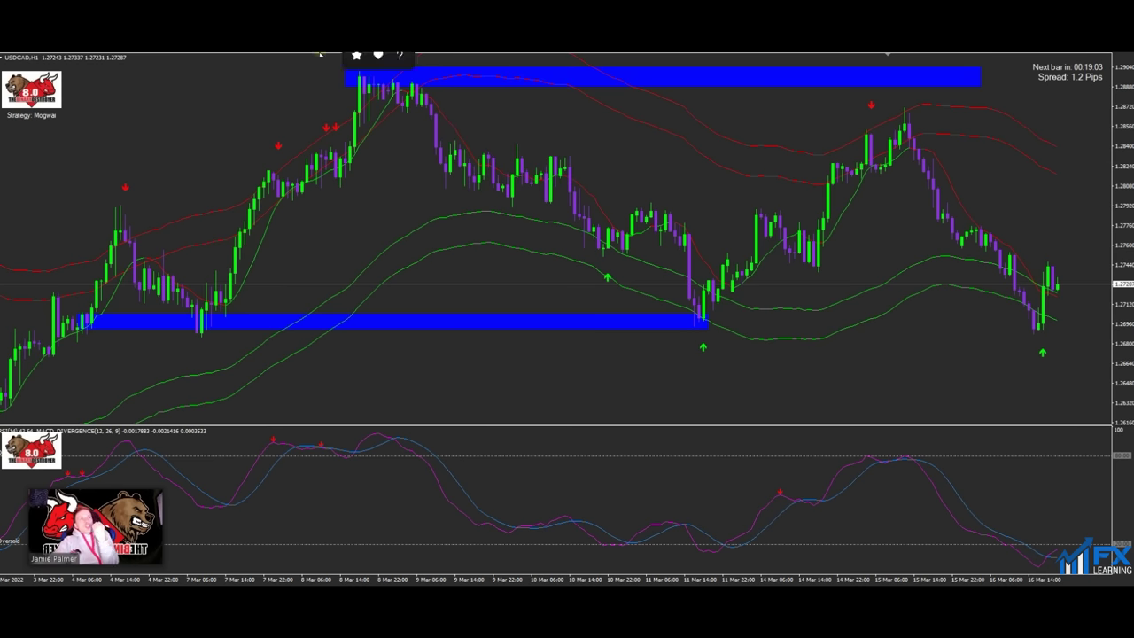
Sketch arrows between the lows and the upper zone, clear them, then switch USDCAD to Daily.
click(344, 76)
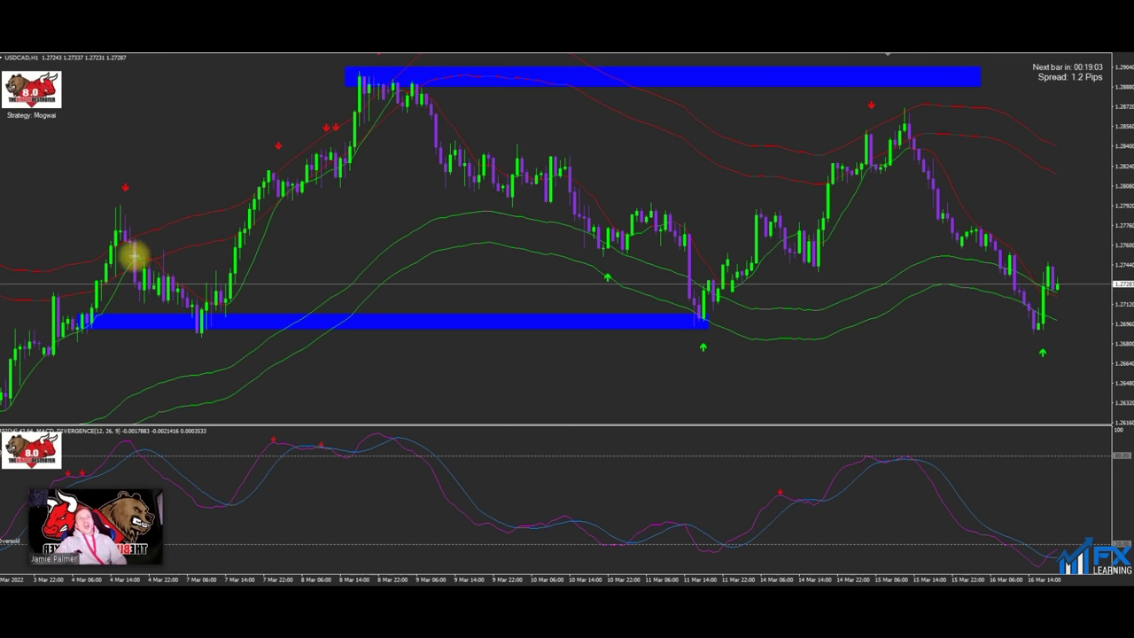
drag(99, 295, 304, 99)
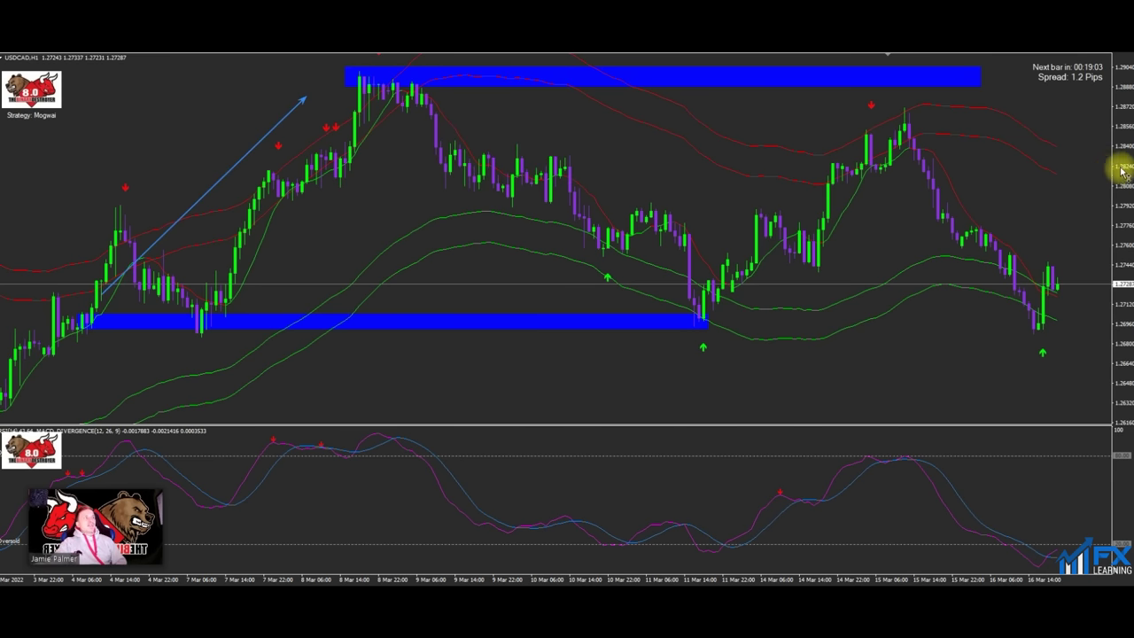
drag(1113, 172, 1114, 197)
click(363, 171)
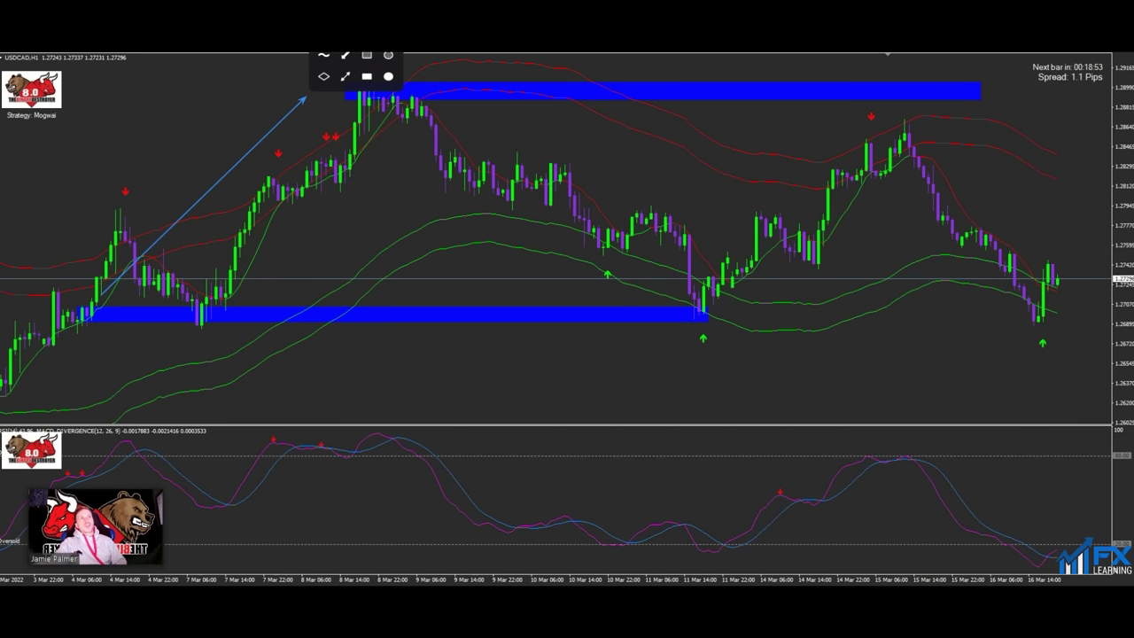
click(341, 56)
drag(362, 80, 593, 257)
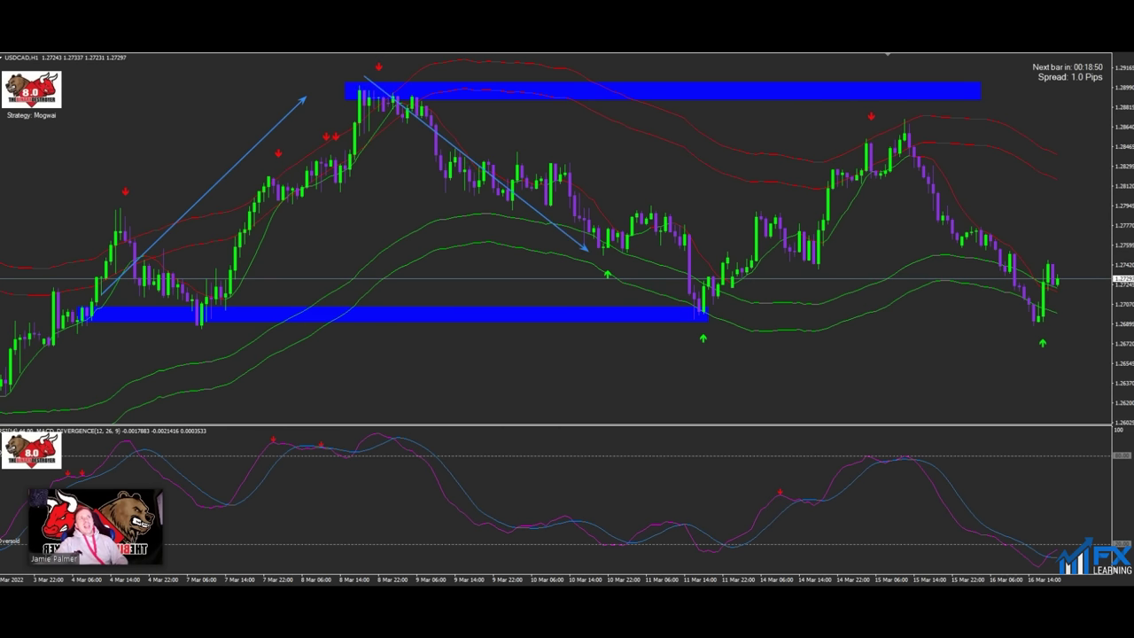
click(599, 64)
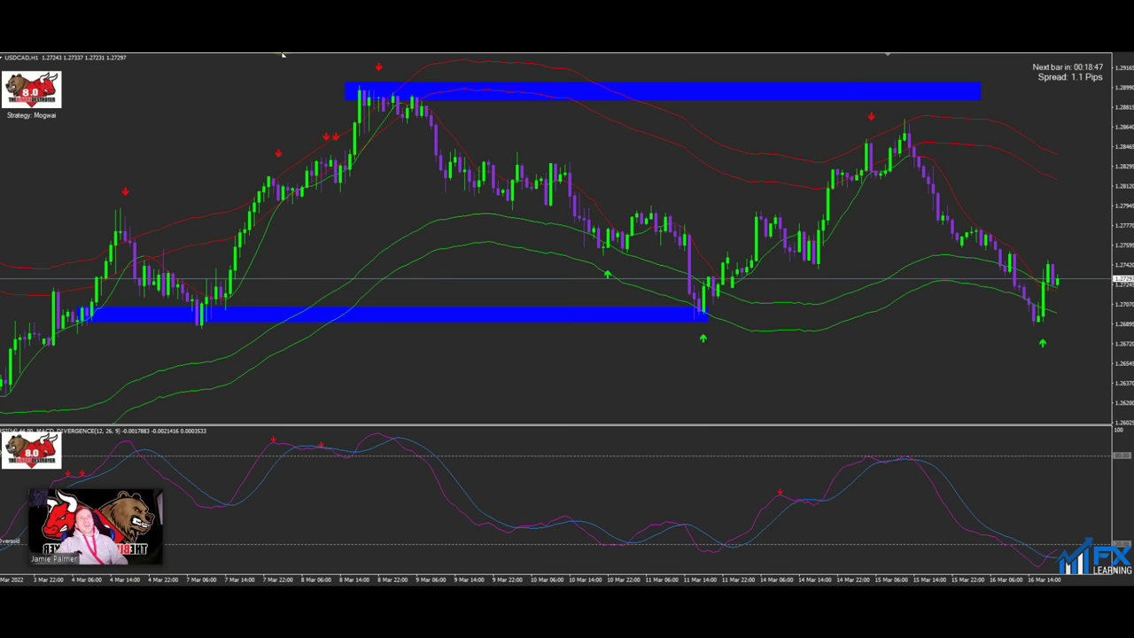
click(379, 87)
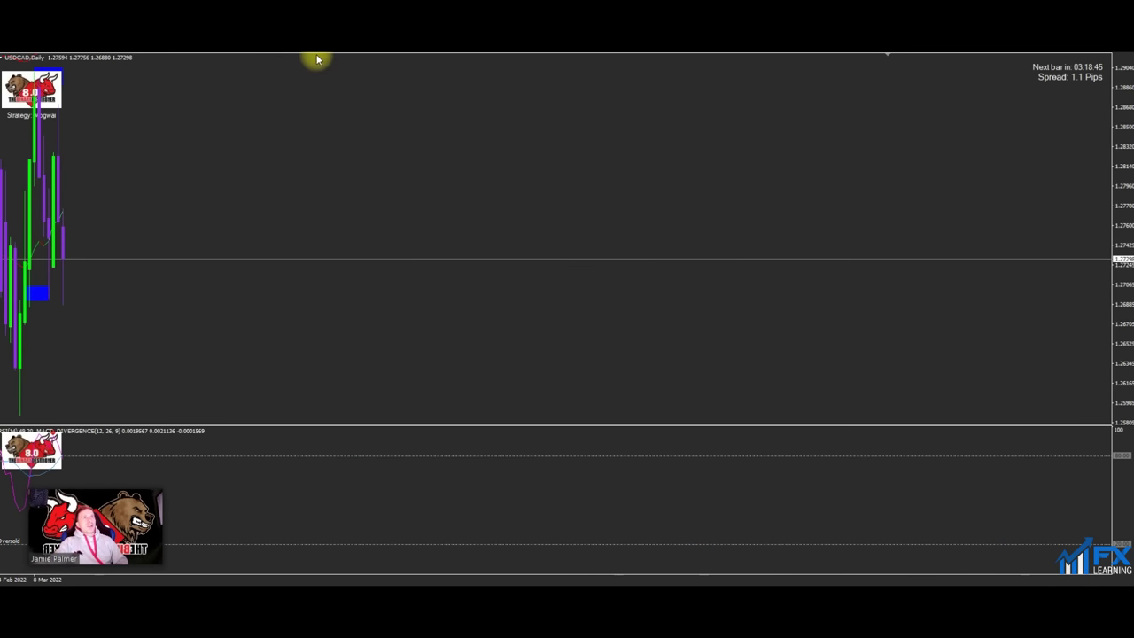